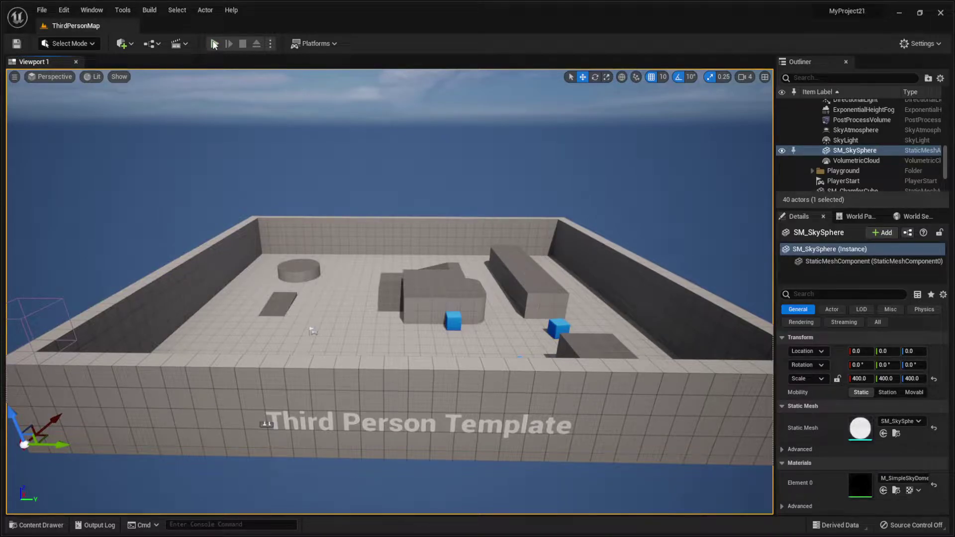
# Play-test the template level, running and jumping the character around the ramps and blocks.
pyautogui.click(215, 44)
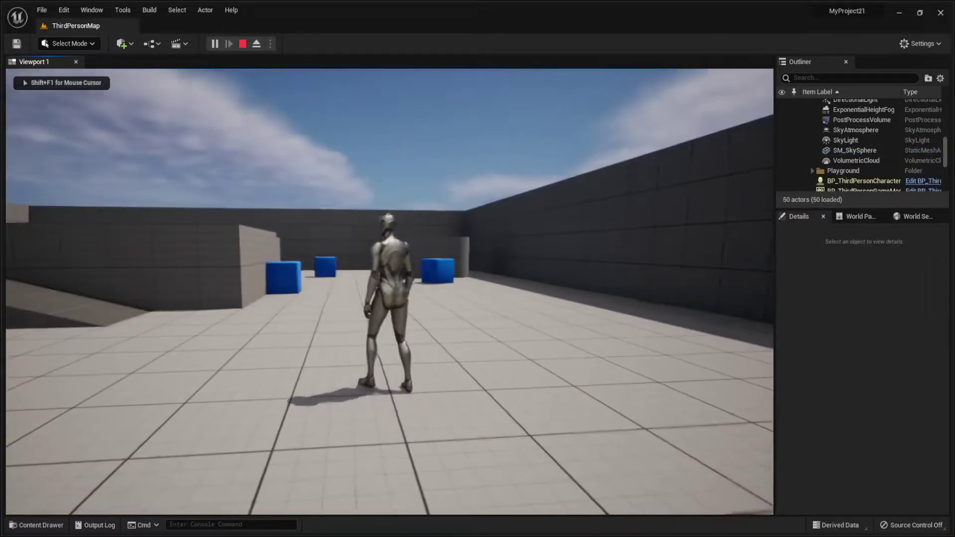
pyautogui.press('w')
pyautogui.press('space')
pyautogui.press('space')
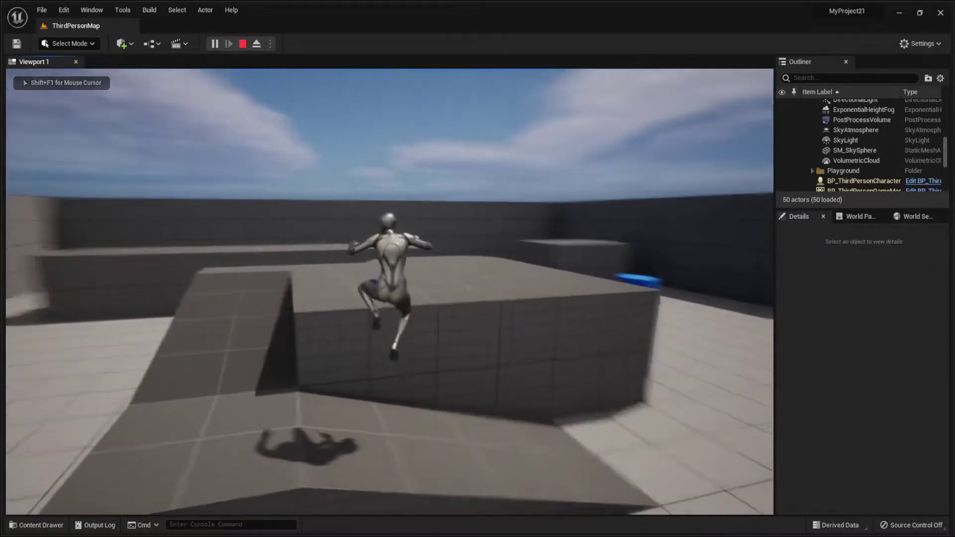
pyautogui.press('w')
pyautogui.press('space')
pyautogui.press('space')
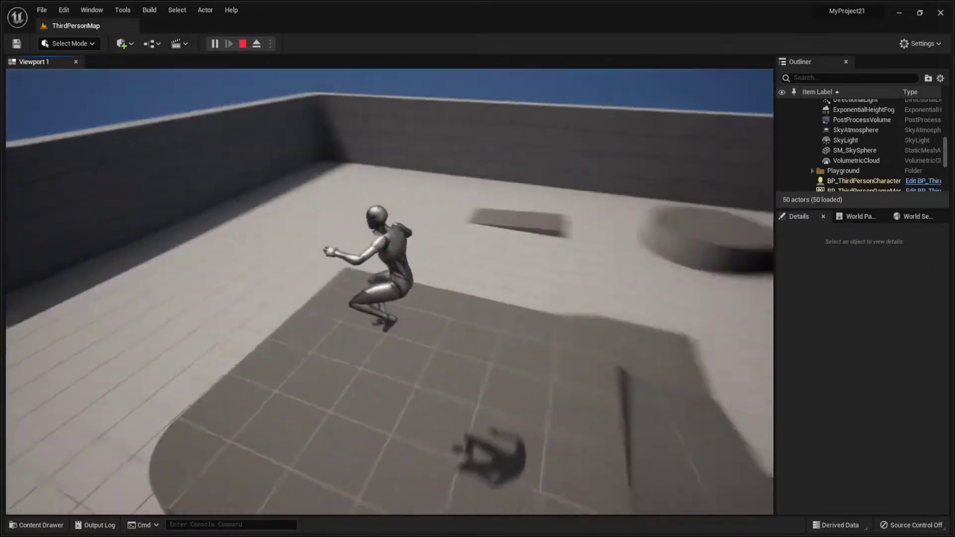
pyautogui.press('w')
pyautogui.press('space')
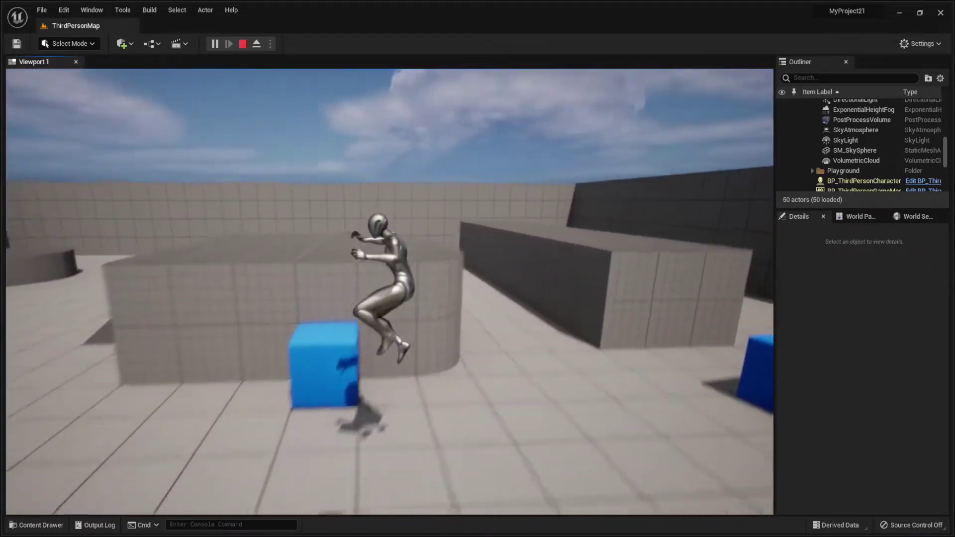
pyautogui.press('Escape')
# Run a second play-test of the template level, jumping the character near the ramp and blue cubes.
pyautogui.moveTo(532, 157); pyautogui.dragTo(527, 233, button='right')
pyautogui.press('s')
pyautogui.moveTo(279, 97); pyautogui.dragTo(258, 88, button='right')
pyautogui.press('s')
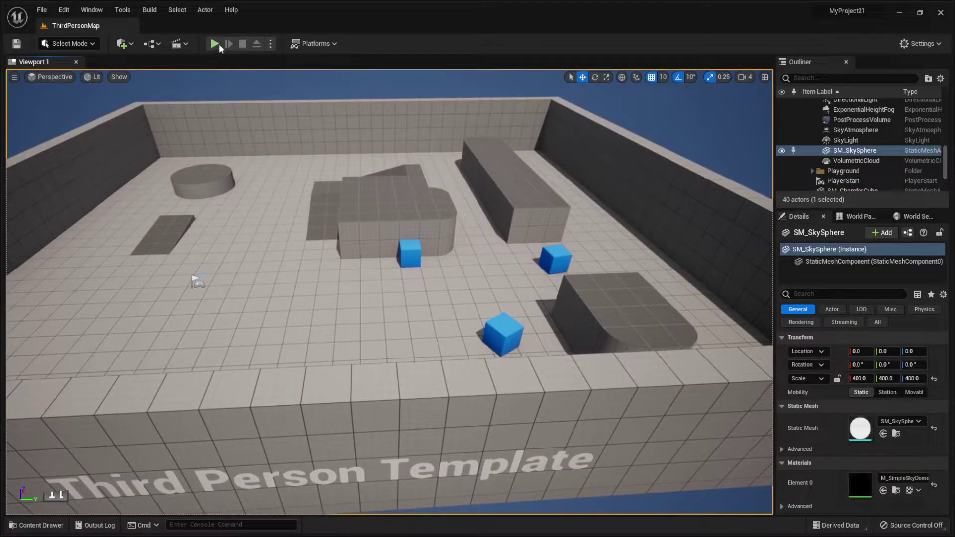
pyautogui.click(213, 43)
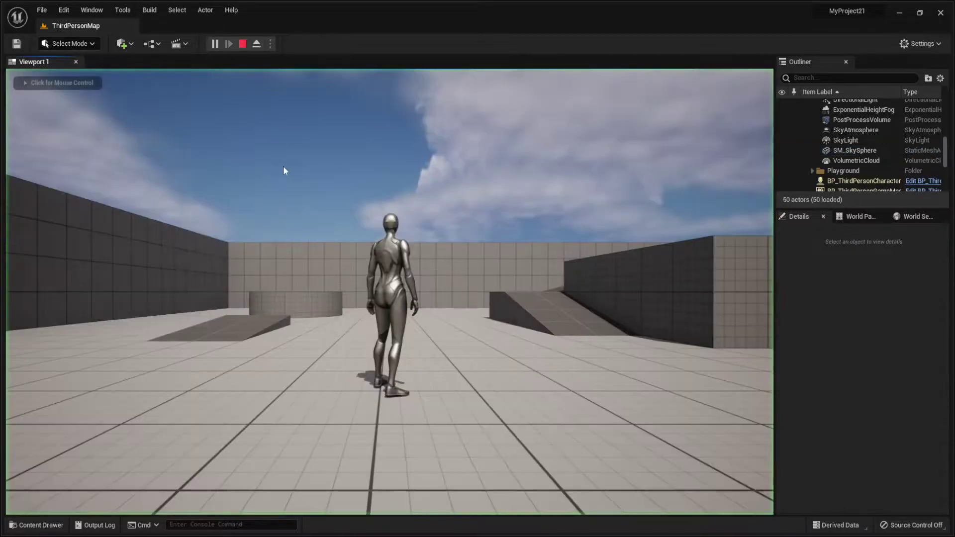
pyautogui.press('w')
pyautogui.press('space')
pyautogui.press('space')
pyautogui.press('space')
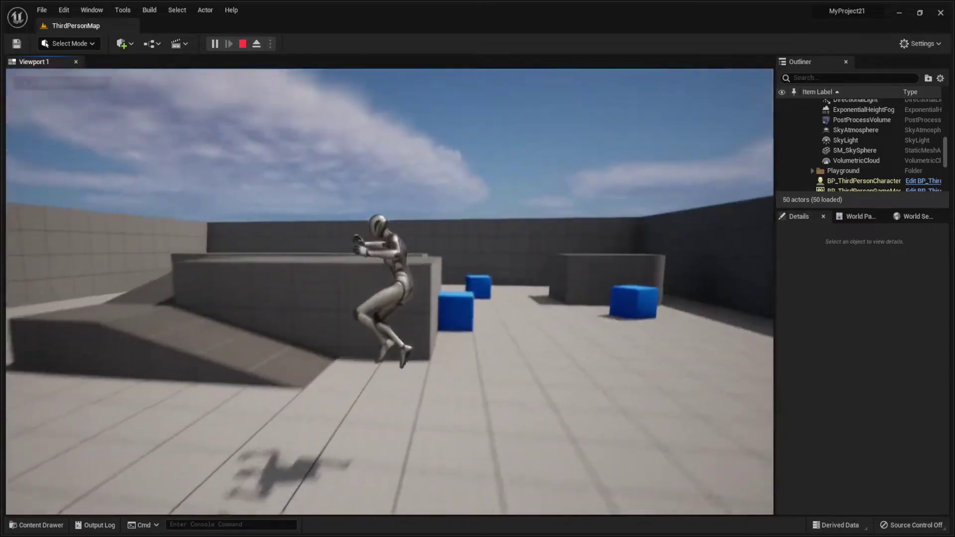
pyautogui.press('Escape')
# Select the walls, floor and long block one at a time to inspect the pieces of the template level.
pyautogui.moveTo(298, 224); pyautogui.dragTo(271, 256, button='right')
pyautogui.press('s')
pyautogui.press('s')
pyautogui.press('w')
pyautogui.press('s')
pyautogui.moveTo(302, 285); pyautogui.dragTo(302, 285, button='right')
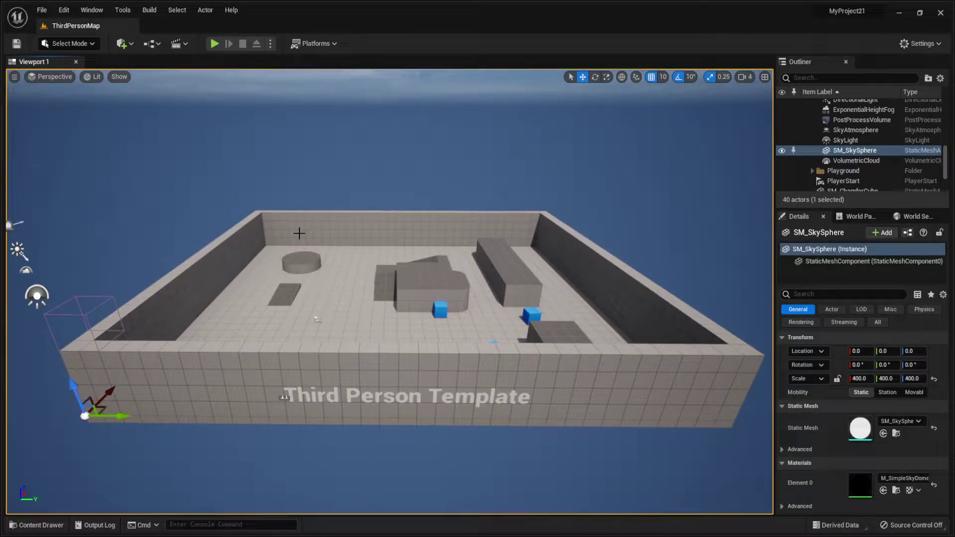
pyautogui.click(241, 254)
pyautogui.click(360, 293)
pyautogui.click(517, 290)
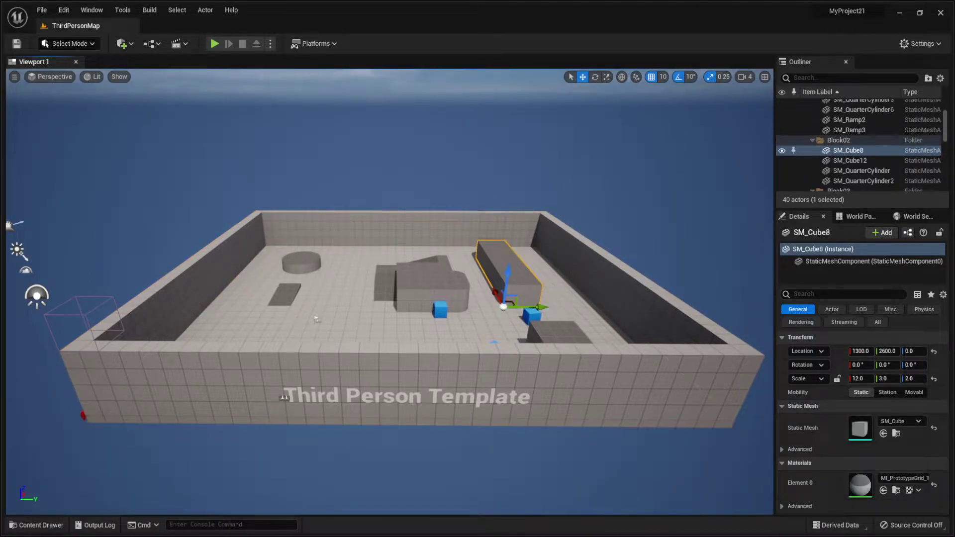
pyautogui.click(570, 265)
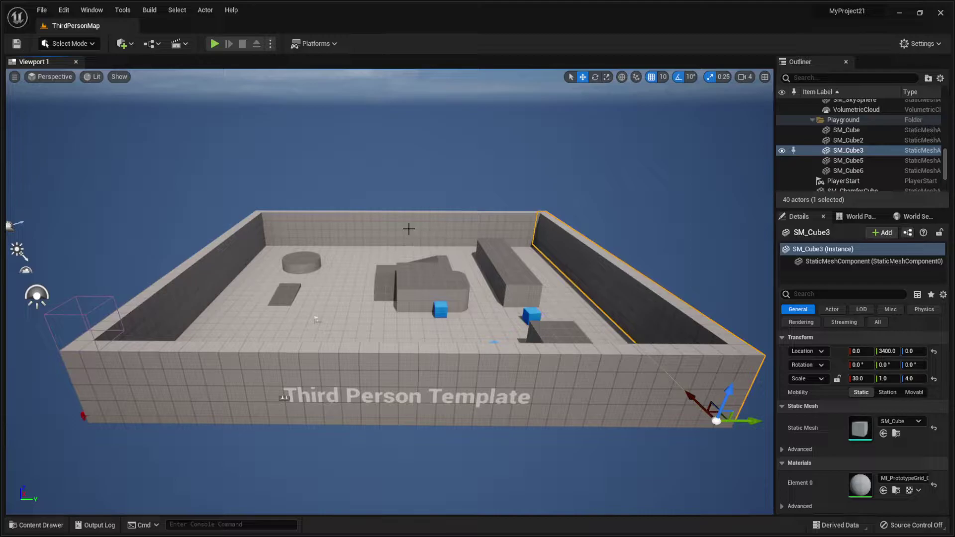
# Delete the template's floor and its back, left and front walls, keeping the right wall.
pyautogui.click(408, 229)
pyautogui.press('Delete')
pyautogui.click(237, 234)
pyautogui.press('Delete')
pyautogui.click(234, 266)
pyautogui.press('Delete')
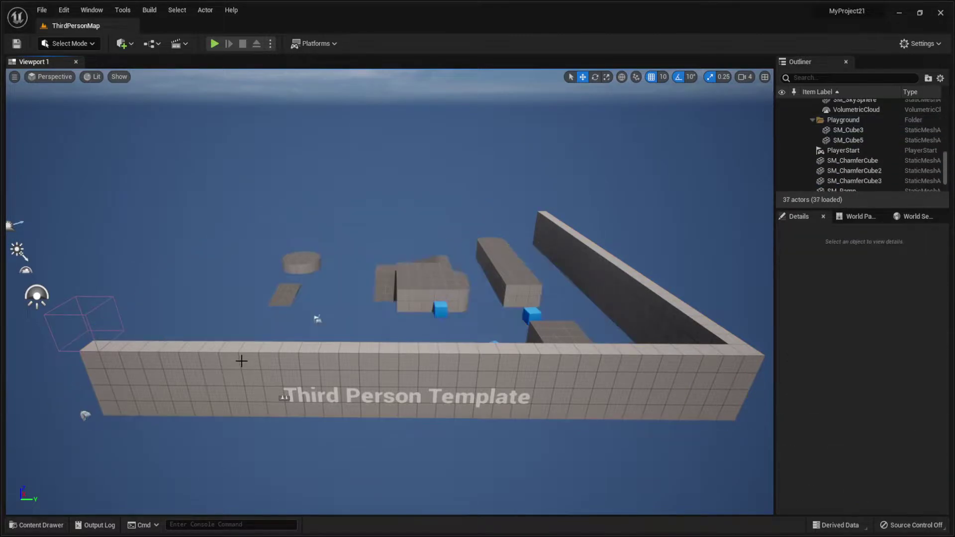
pyautogui.click(240, 362)
pyautogui.press('Delete')
# Delete the small ramp and the quarter cylinders that form the round platform.
pyautogui.click(284, 295)
pyautogui.press('Delete')
pyautogui.click(299, 265)
pyautogui.press('Delete')
pyautogui.click(304, 265)
pyautogui.press('Delete')
pyautogui.click(297, 256)
pyautogui.press('Delete')
pyautogui.click(307, 258)
pyautogui.press('Delete')
# Delete the main body and the ramps of the central block.
pyautogui.click(430, 277)
pyautogui.press('Delete')
pyautogui.click(400, 274)
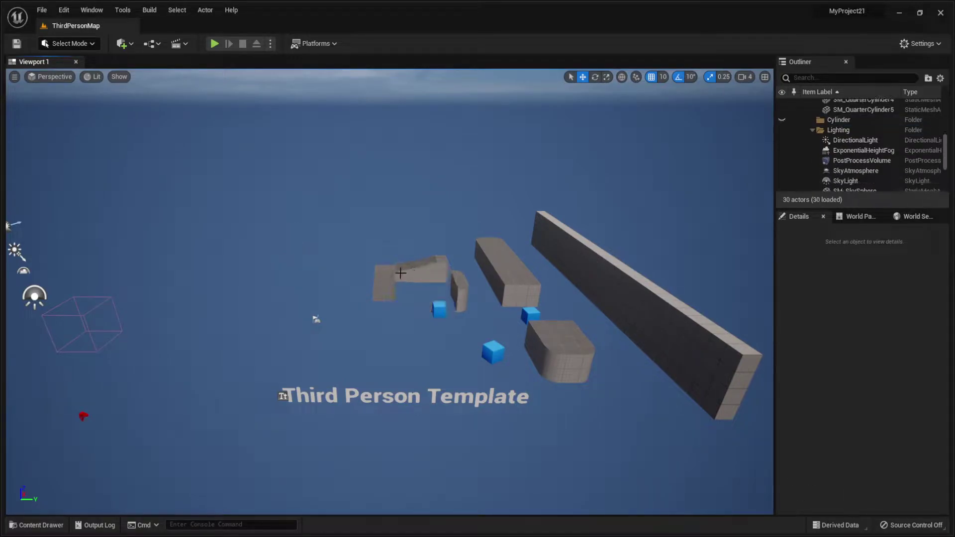
pyautogui.press('Delete')
pyautogui.click(417, 270)
pyautogui.press('Delete')
pyautogui.click(458, 282)
pyautogui.press('Delete')
# Delete the main cube of the long block, the last outer wall and the main cube of the rounded block.
pyautogui.click(503, 271)
pyautogui.press('Delete')
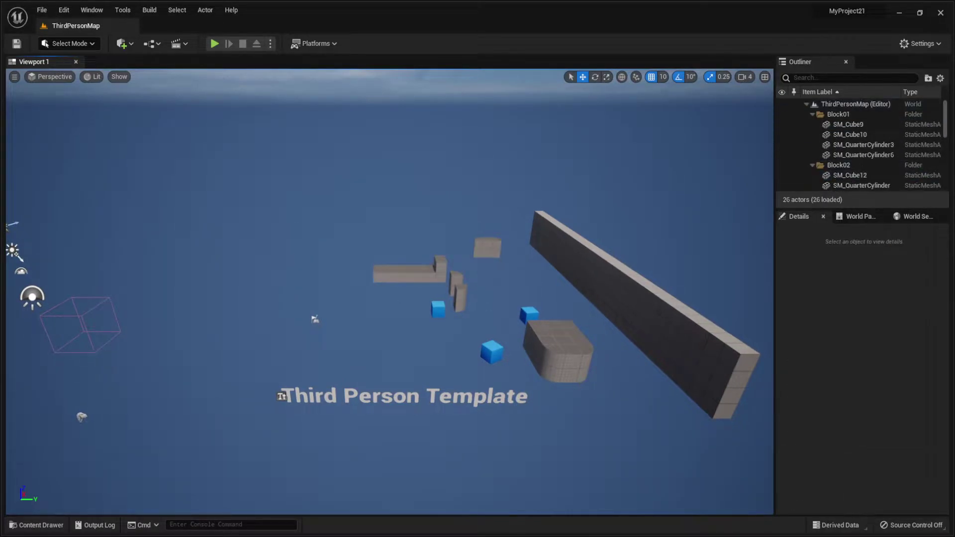
pyautogui.press('Delete')
pyautogui.click(539, 325)
pyautogui.press('Delete')
# Delete the three blue chamfered cubes.
pyautogui.click(531, 316)
pyautogui.press('Delete')
pyautogui.click(496, 349)
pyautogui.press('Delete')
pyautogui.click(438, 308)
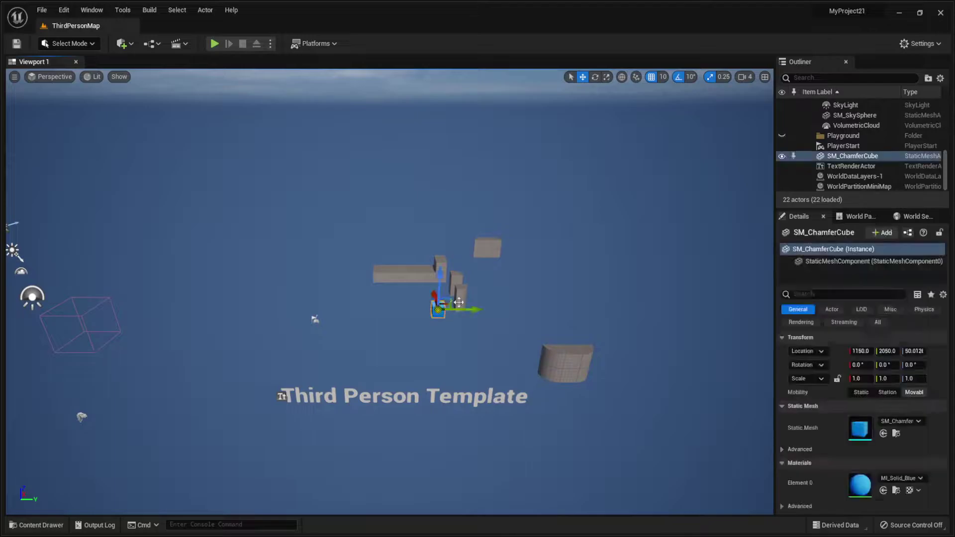
pyautogui.press('Delete')
# Delete the two quarter cylinders and the long low cube left over from the central block.
pyautogui.click(459, 288)
pyautogui.press('Delete')
pyautogui.click(456, 280)
pyautogui.press('Delete')
pyautogui.click(440, 275)
pyautogui.press('Delete')
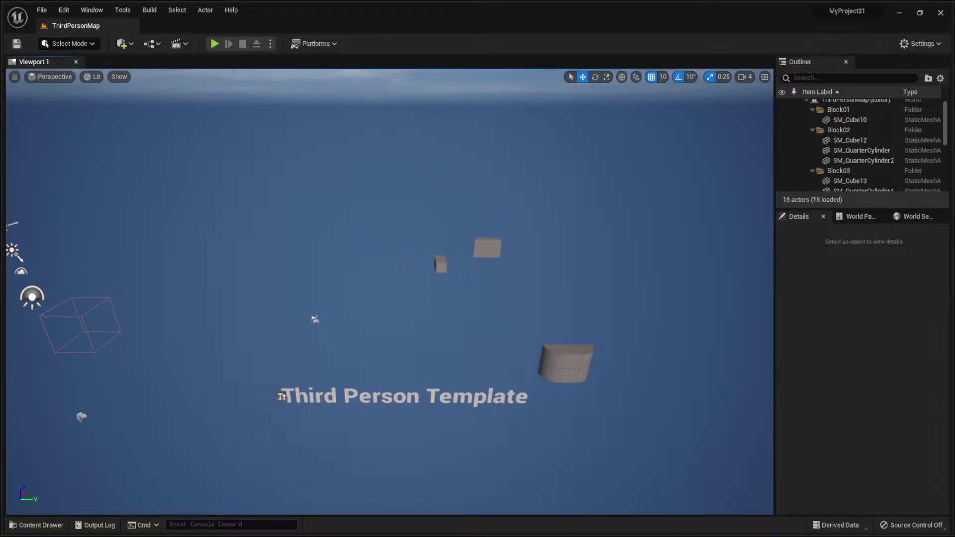
# Delete all remaining cubes and quarter cylinders so that no template block geometry is left.
pyautogui.click(484, 248)
pyautogui.press('Delete')
pyautogui.click(440, 264)
pyautogui.press('Delete')
pyautogui.click(562, 356)
pyautogui.press('Delete')
pyautogui.click(500, 248)
pyautogui.press('Delete')
pyautogui.click(475, 247)
pyautogui.press('Delete')
pyautogui.click(568, 364)
pyautogui.press('Delete')
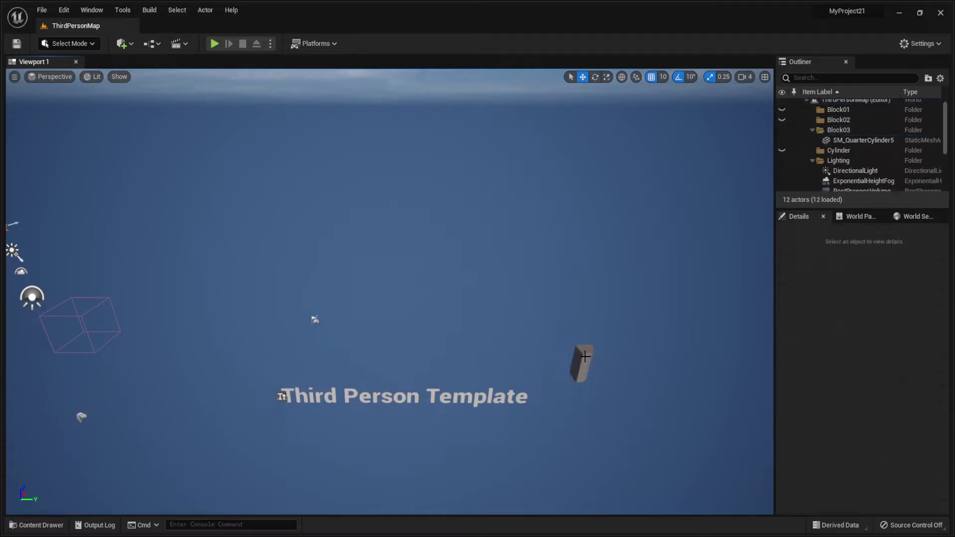
pyautogui.click(585, 356)
pyautogui.press('Delete')
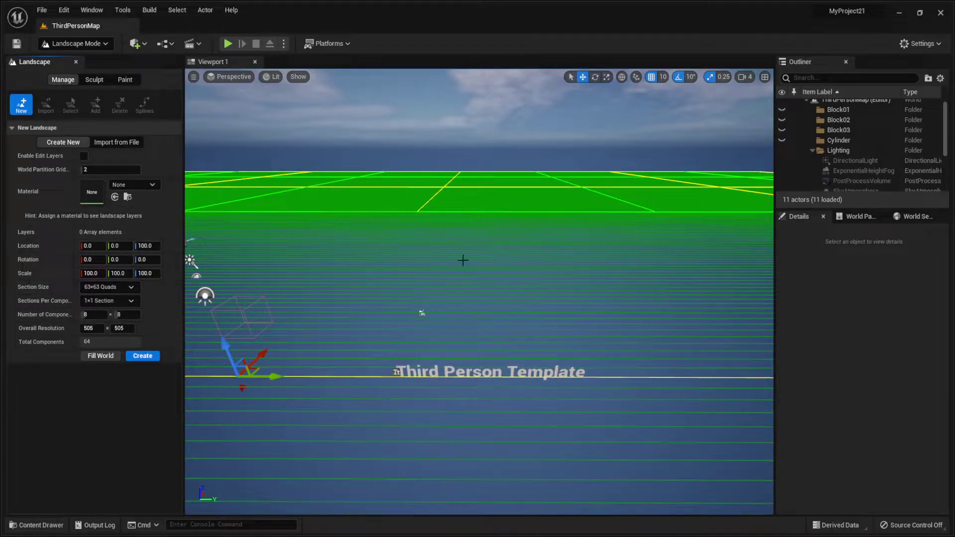
# Open the material choices for the new landscape.
pyautogui.moveTo(464, 257); pyautogui.dragTo(833, 294, button='right')
pyautogui.moveTo(406, 300); pyautogui.dragTo(478, 279, button='right')
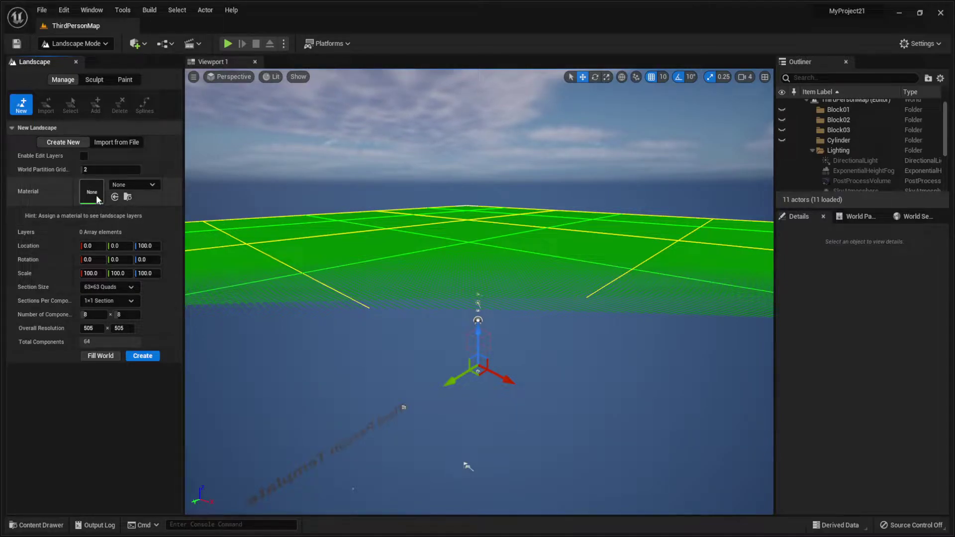
pyautogui.click(123, 186)
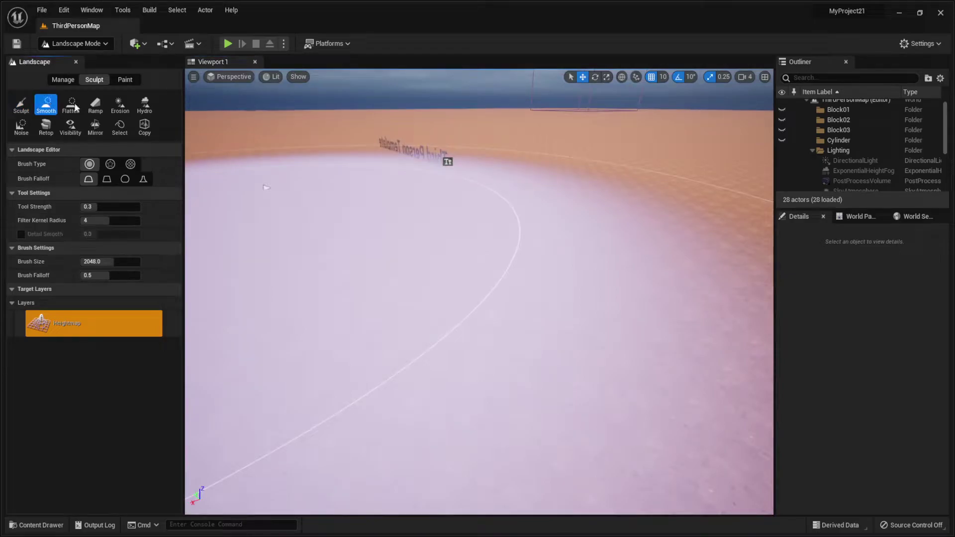
# Review the landscape management tools and examine the new landscape's surface.
pyautogui.click(63, 80)
pyautogui.moveTo(368, 348); pyautogui.dragTo(369, 301, button='right')
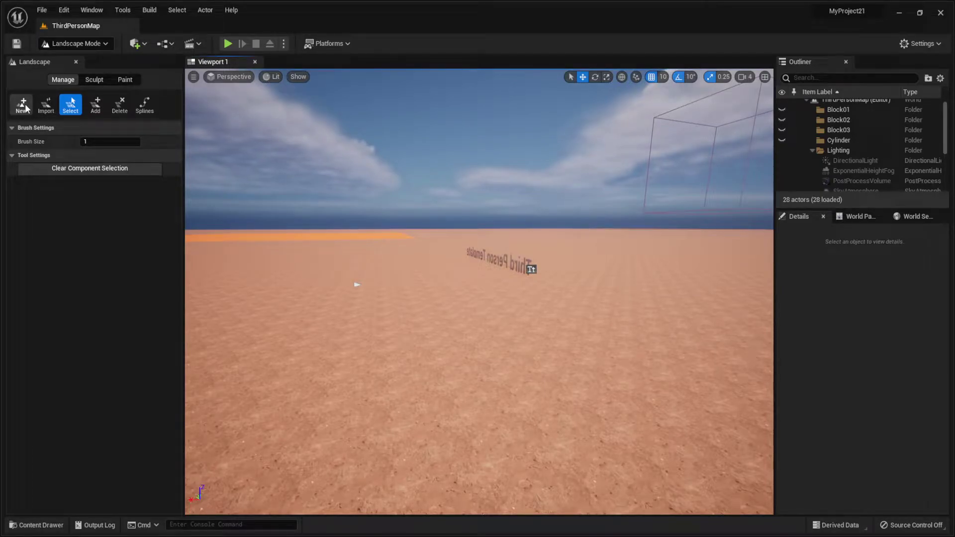
pyautogui.moveTo(368, 224); pyautogui.dragTo(548, 256, button='right')
pyautogui.moveTo(214, 151)
pyautogui.mouseDown(button='right')
pyautogui.moveTo(215, 203)
pyautogui.moveTo(215, 151)
pyautogui.mouseUp(button='right')
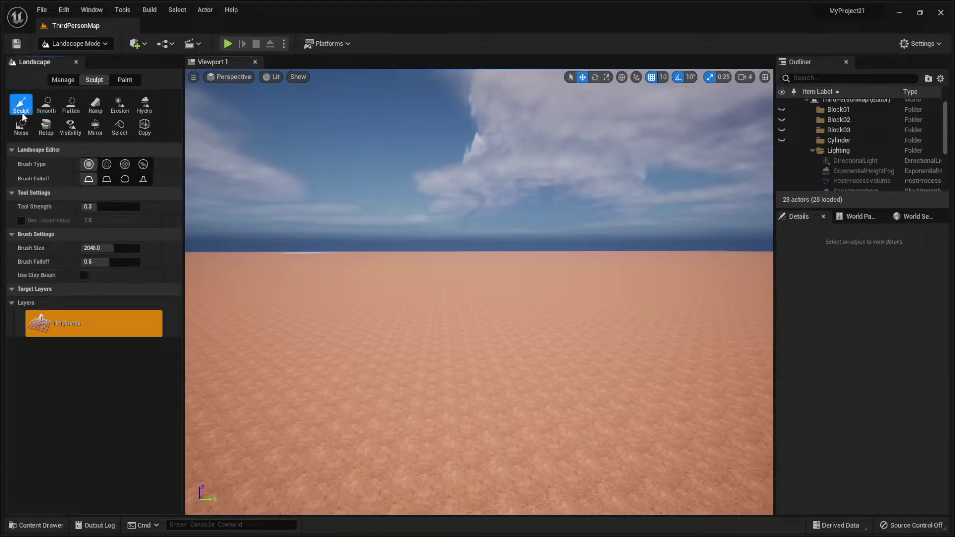
# Raise a mound on the flat landscape with the Sculpt tool at strength 0.3 and brush size 2048.
pyautogui.click(387, 269)
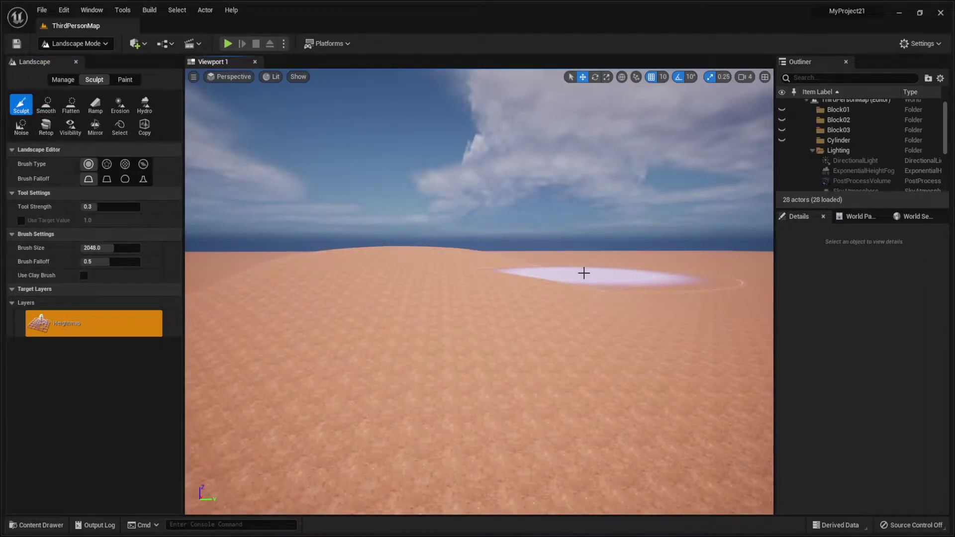
pyautogui.moveTo(592, 273)
pyautogui.mouseDown(button='right')
pyautogui.moveTo(538, 271)
pyautogui.moveTo(504, 285)
pyautogui.mouseUp(button='right')
pyautogui.moveTo(562, 292); pyautogui.dragTo(516, 284, button='right')
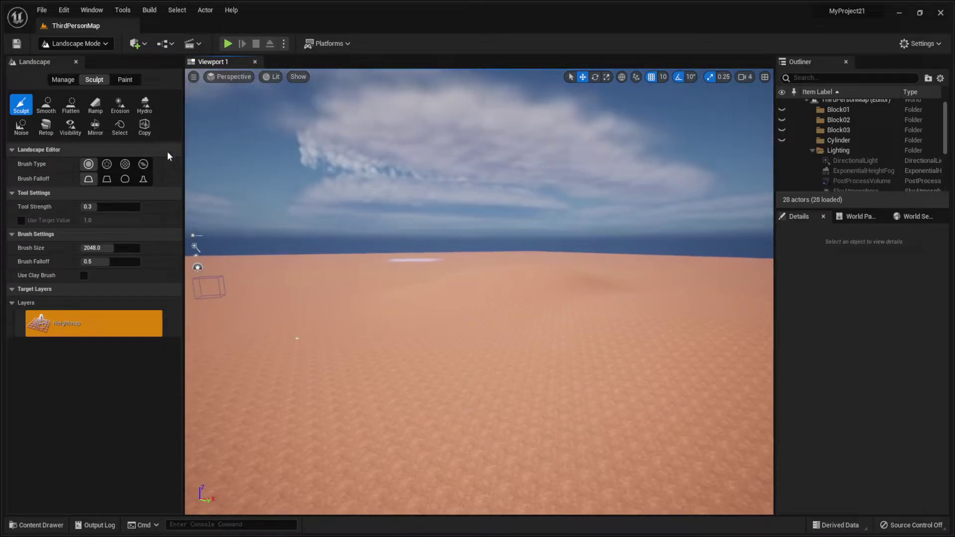
# Smooth the sculpted mound with the Smooth tool and switch to the Flatten tool.
pyautogui.click(46, 105)
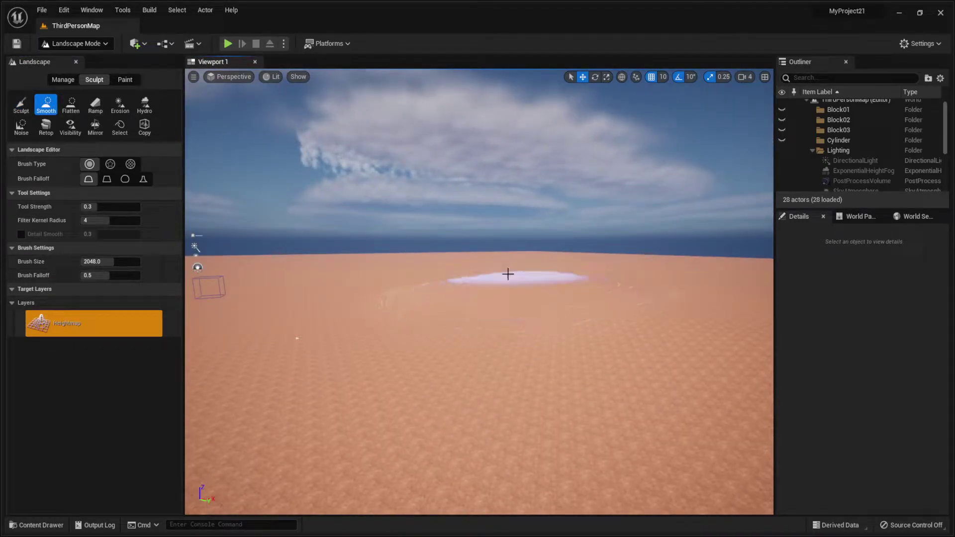
pyautogui.moveTo(507, 294); pyautogui.dragTo(493, 297, button='right')
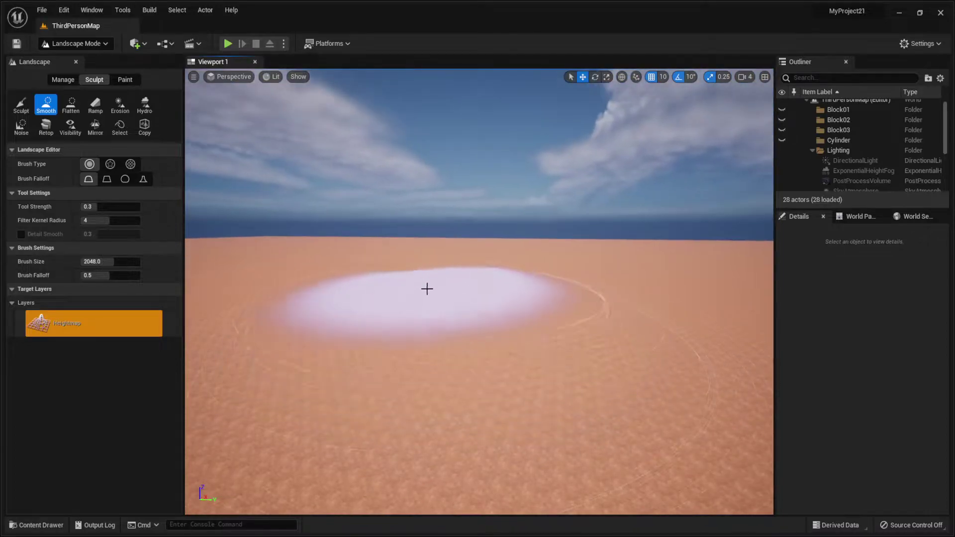
pyautogui.click(70, 105)
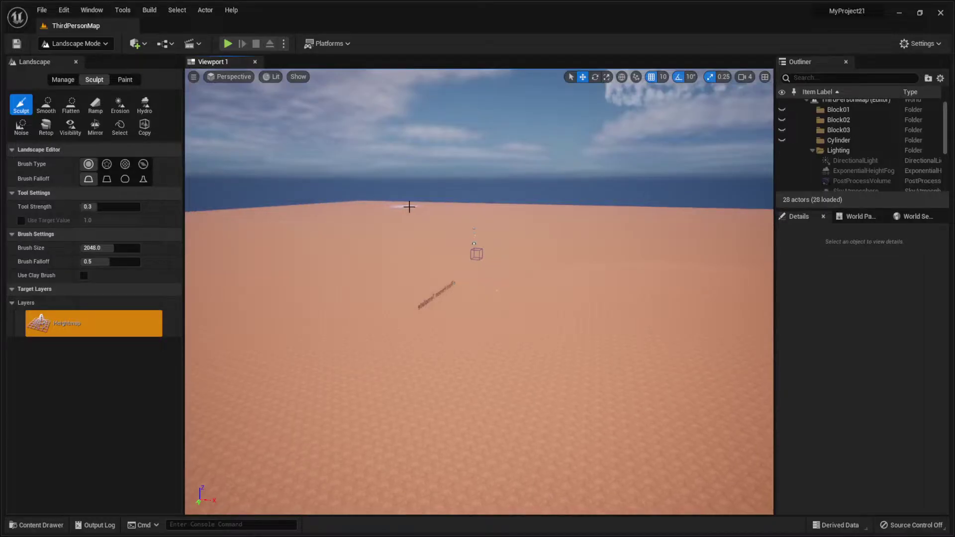
# Sculpt hills across the landscape and lower hollows between them, using brush size 2048 and strength 0.3.
pyautogui.moveTo(438, 238)
pyautogui.mouseDown()
pyautogui.moveTo(396, 237)
pyautogui.moveTo(292, 274)
pyautogui.moveTo(464, 224)
pyautogui.mouseUp()
pyautogui.moveTo(594, 234); pyautogui.dragTo(659, 246)
pyautogui.moveTo(689, 264); pyautogui.dragTo(736, 264, button='right')
pyautogui.moveTo(443, 282)
pyautogui.mouseDown()
pyautogui.moveTo(475, 277)
pyautogui.moveTo(315, 266)
pyautogui.moveTo(327, 271)
pyautogui.mouseUp()
pyautogui.moveTo(326, 271); pyautogui.dragTo(263, 268, button='right')
pyautogui.moveTo(304, 274)
pyautogui.keyDown('shift'); pyautogui.mouseDown()
pyautogui.moveTo(383, 307)
pyautogui.moveTo(342, 281)
pyautogui.moveTo(449, 294)
pyautogui.moveTo(583, 259)
pyautogui.moveTo(416, 241)
pyautogui.moveTo(535, 315)
pyautogui.moveTo(274, 306)
pyautogui.moveTo(425, 240)
pyautogui.moveTo(460, 327)
pyautogui.moveTo(297, 312)
pyautogui.moveTo(250, 125)
pyautogui.mouseUp(); pyautogui.keyUp('shift')
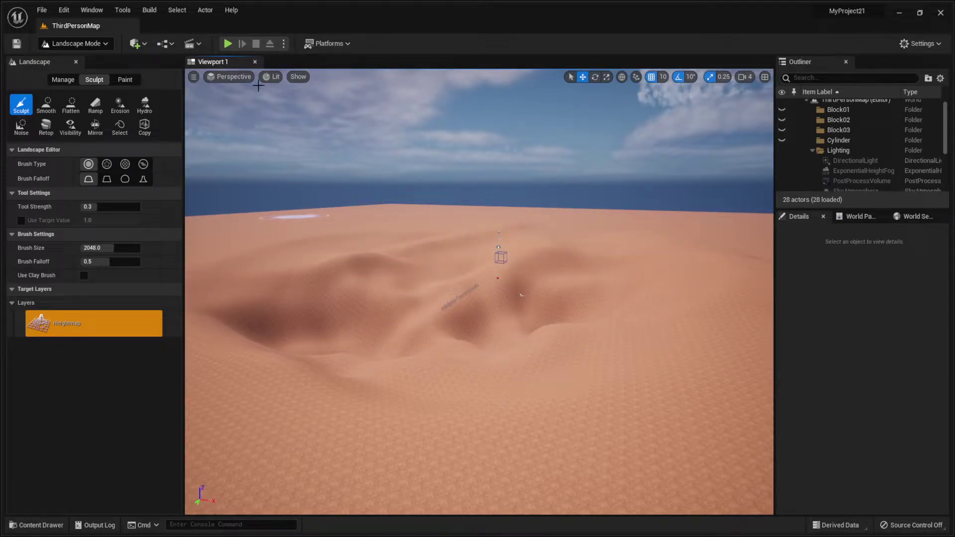
# Play-test the sculpted landscape twice, stopping the session each time.
pyautogui.click(227, 44)
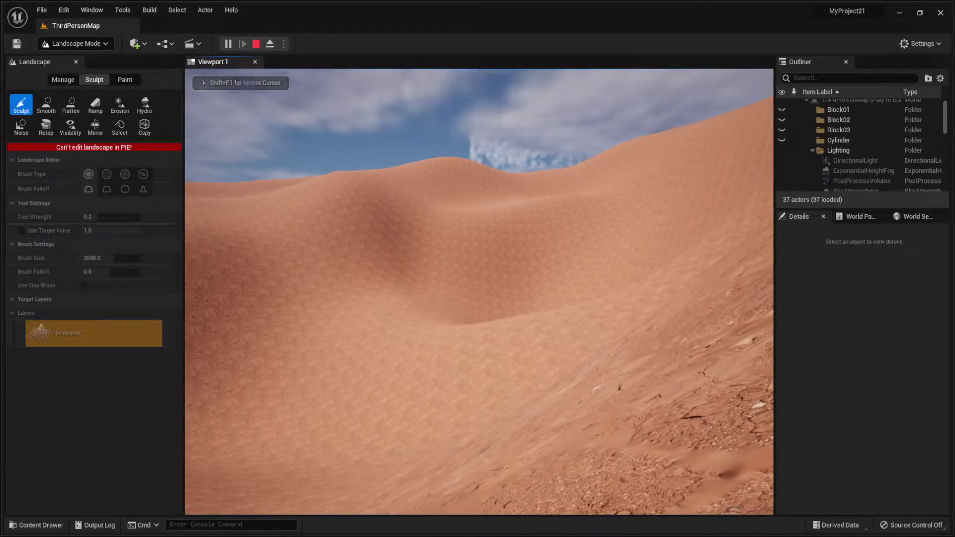
pyautogui.press('Escape')
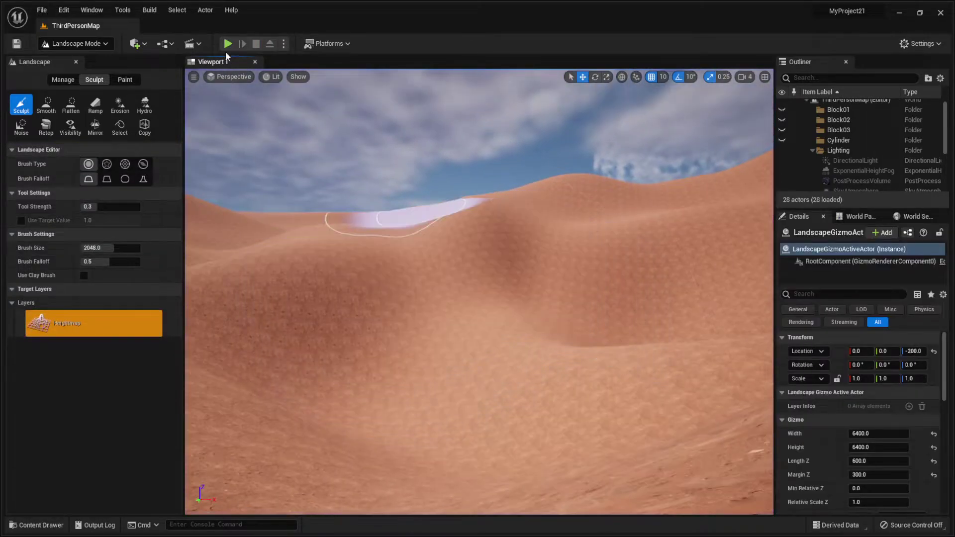
pyautogui.click(227, 43)
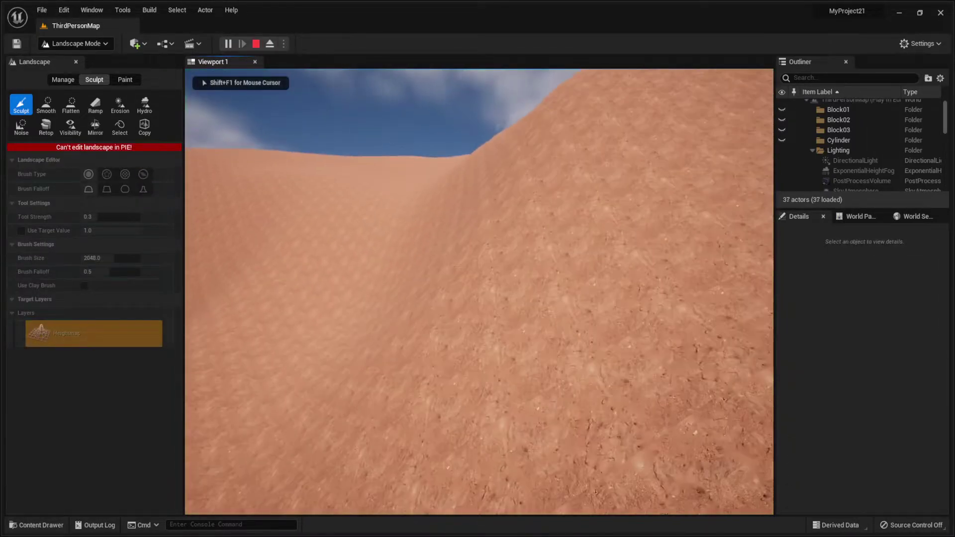
pyautogui.press('Escape')
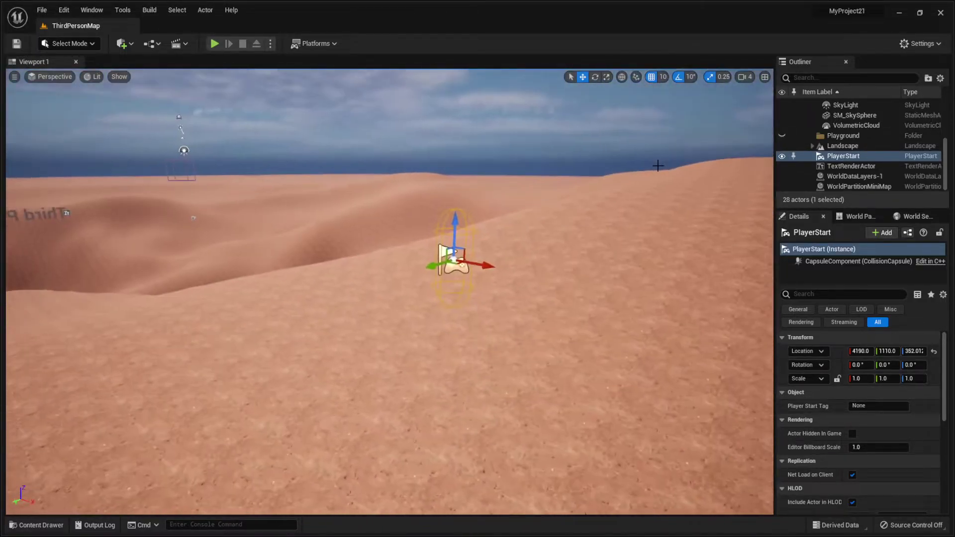
# Play-test from the relocated player start, running and jumping the character over the sculpted dunes.
pyautogui.click(214, 44)
pyautogui.press('w')
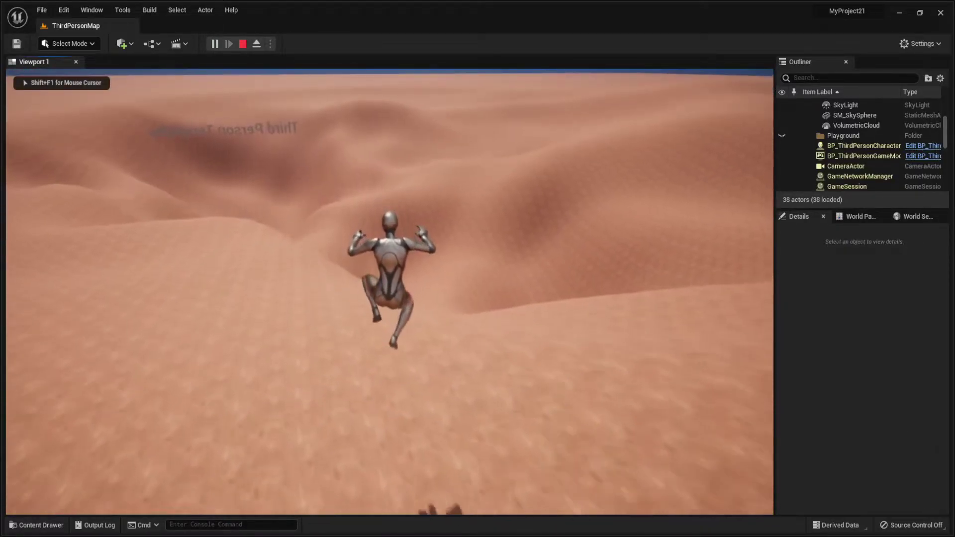
pyautogui.press('space')
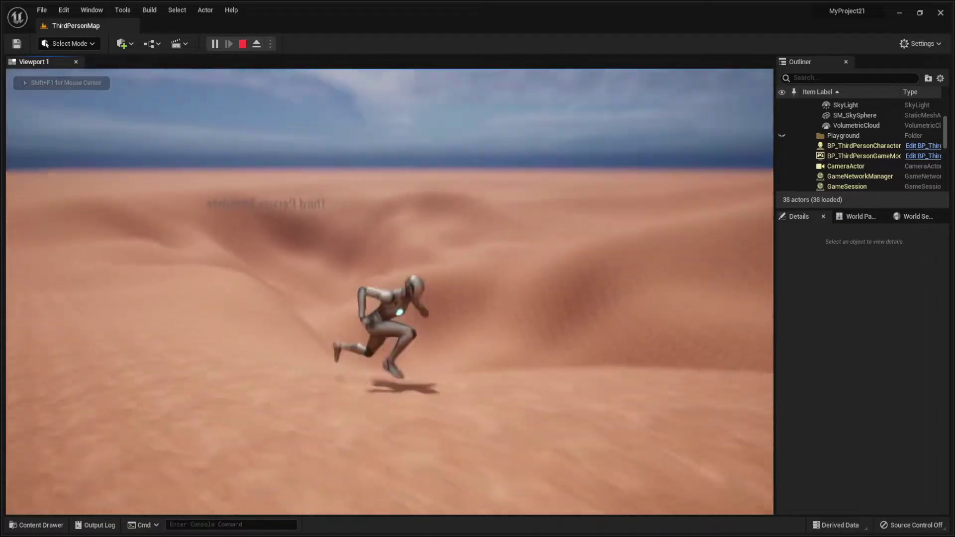
pyautogui.press('s')
pyautogui.press('d')
pyautogui.press('w')
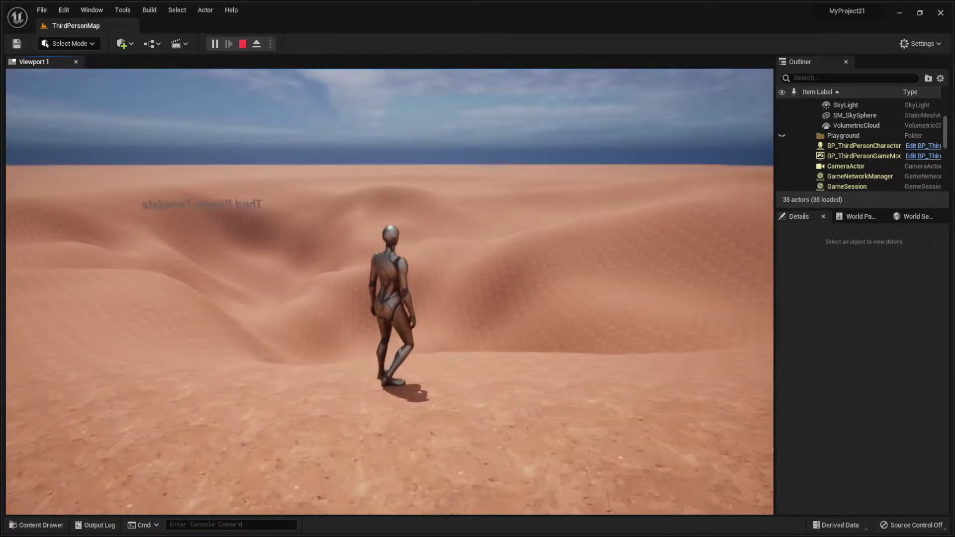
pyautogui.press('d')
pyautogui.press('s')
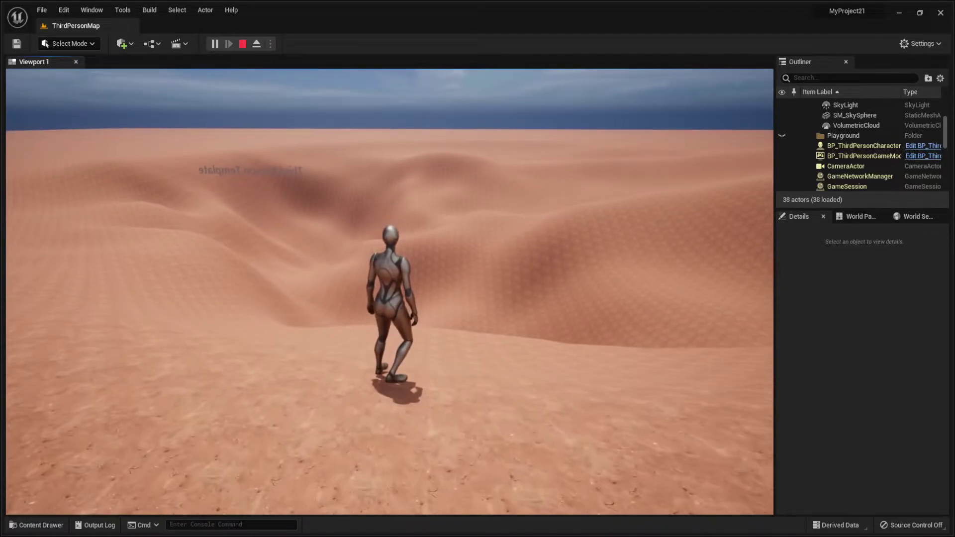
# Run and jump the character across the dunes toward the flat desert area, and stop the play session.
pyautogui.press('w')
pyautogui.press('space')
pyautogui.press('d')
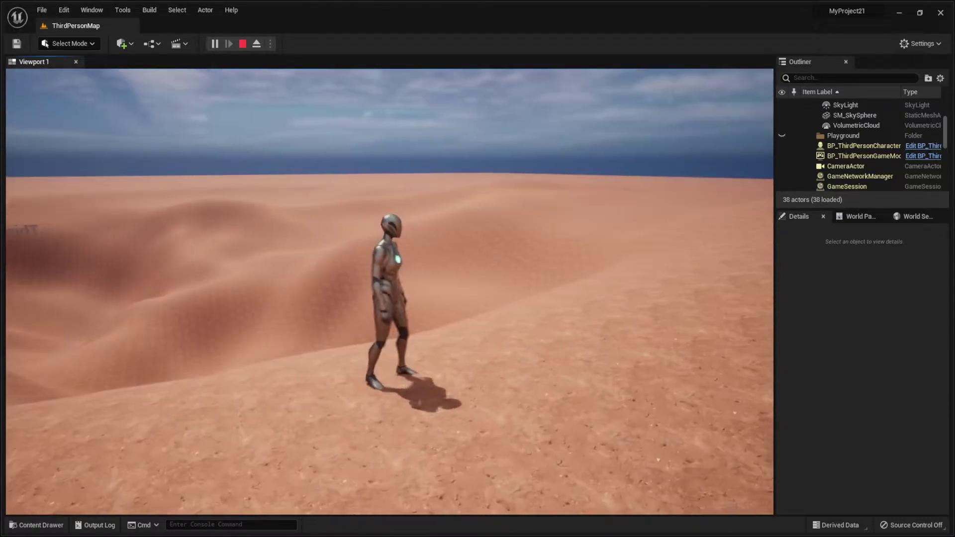
pyautogui.press('d')
pyautogui.press('space')
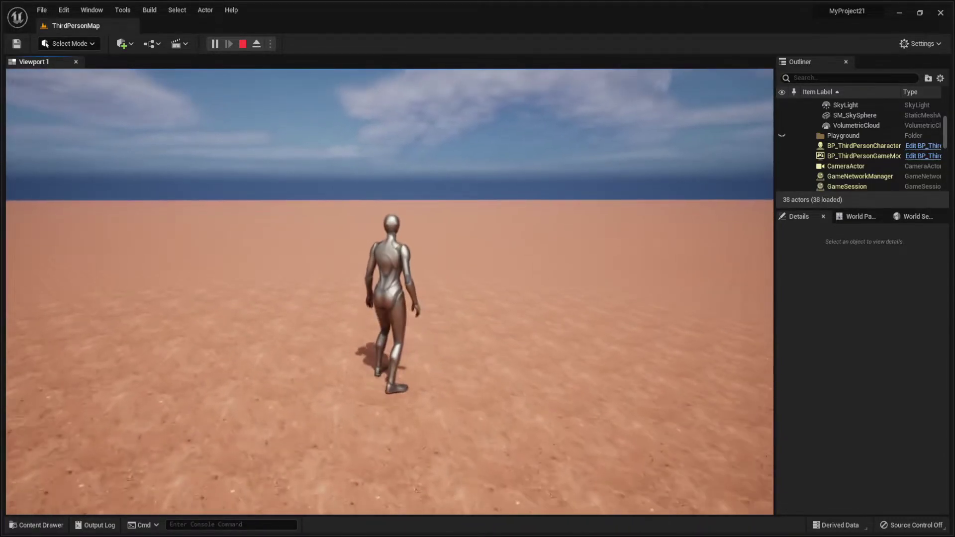
pyautogui.press('Escape')
pyautogui.moveTo(369, 241); pyautogui.dragTo(258, 221, button='right')
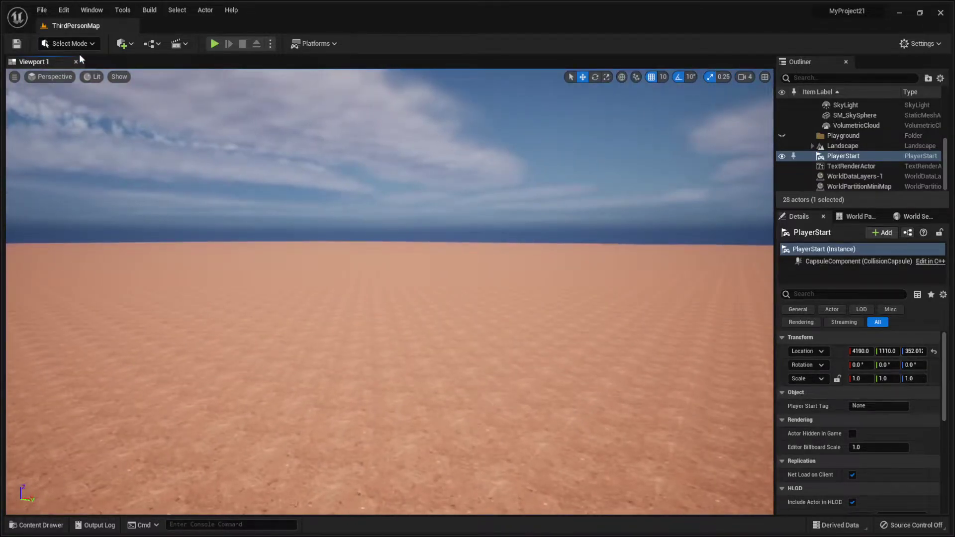
# Look through the project's Megascans folders for 3D assets, 3D plants and surfaces.
pyautogui.moveTo(137, 88); pyautogui.dragTo(350, 197, button='right')
pyautogui.click(38, 525)
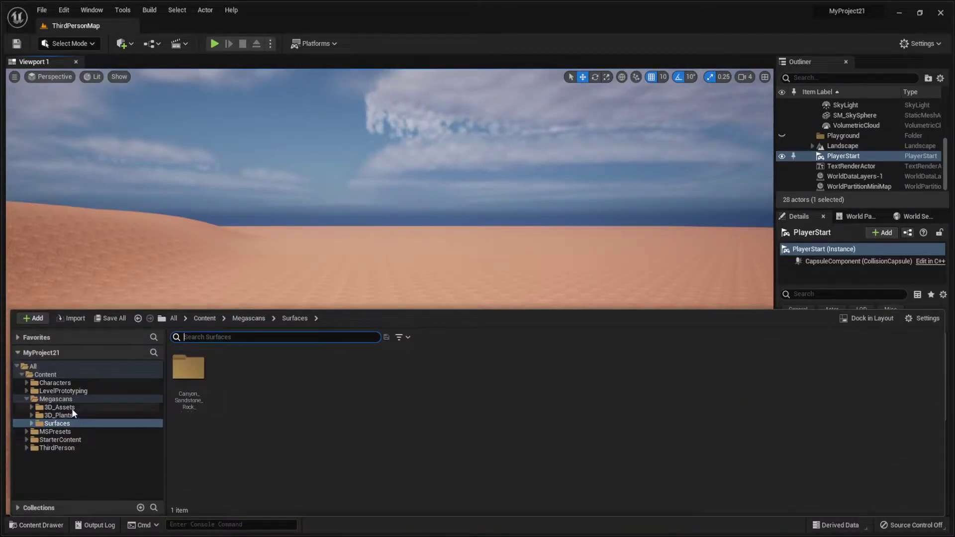
pyautogui.click(38, 525)
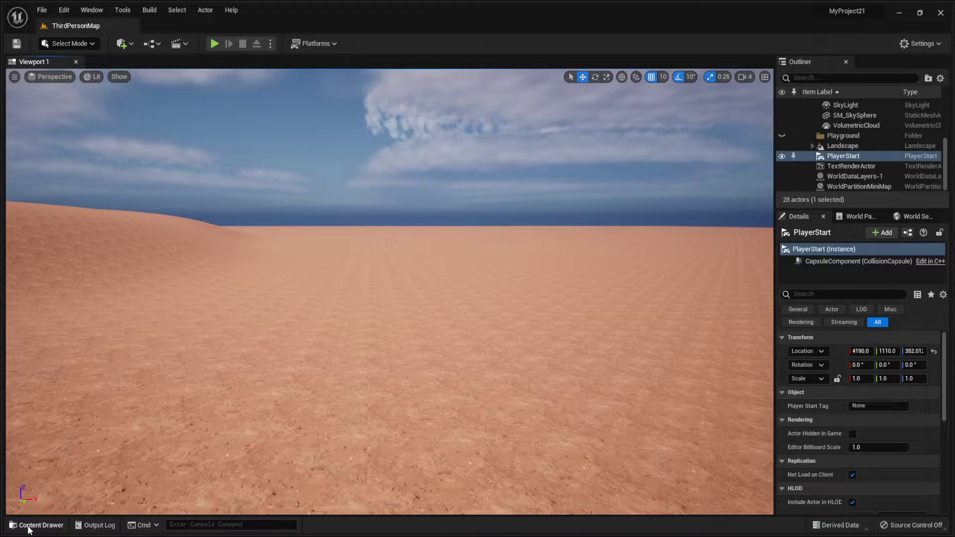
pyautogui.click(28, 528)
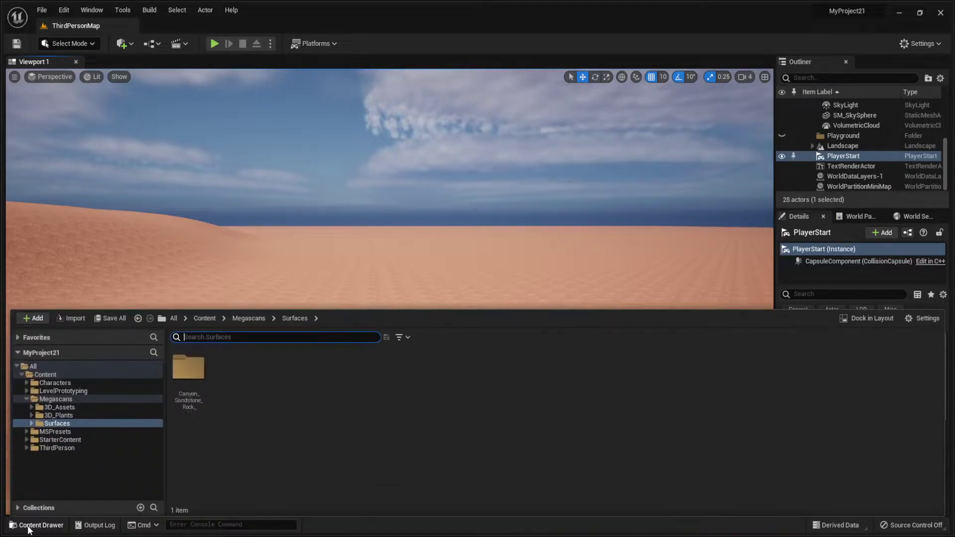
pyautogui.click(26, 400)
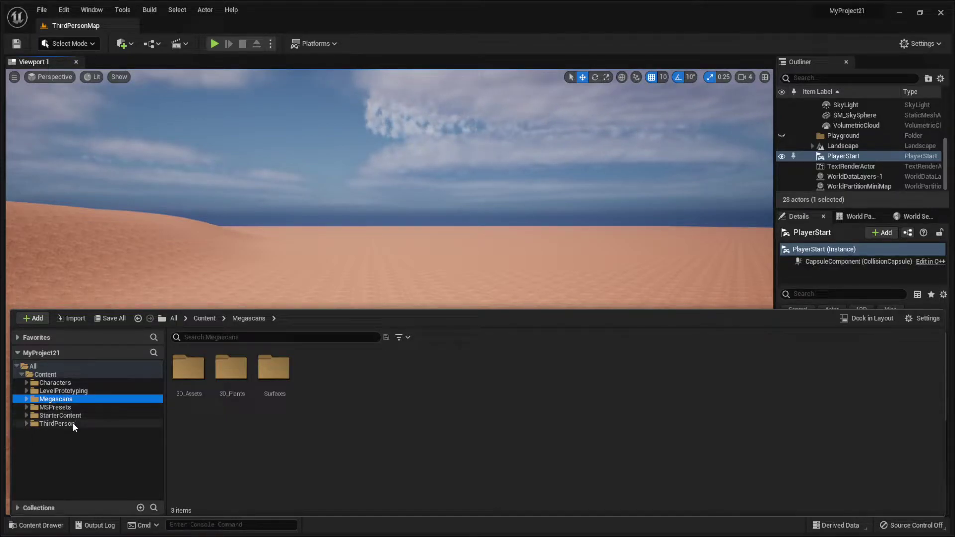
pyautogui.click(26, 400)
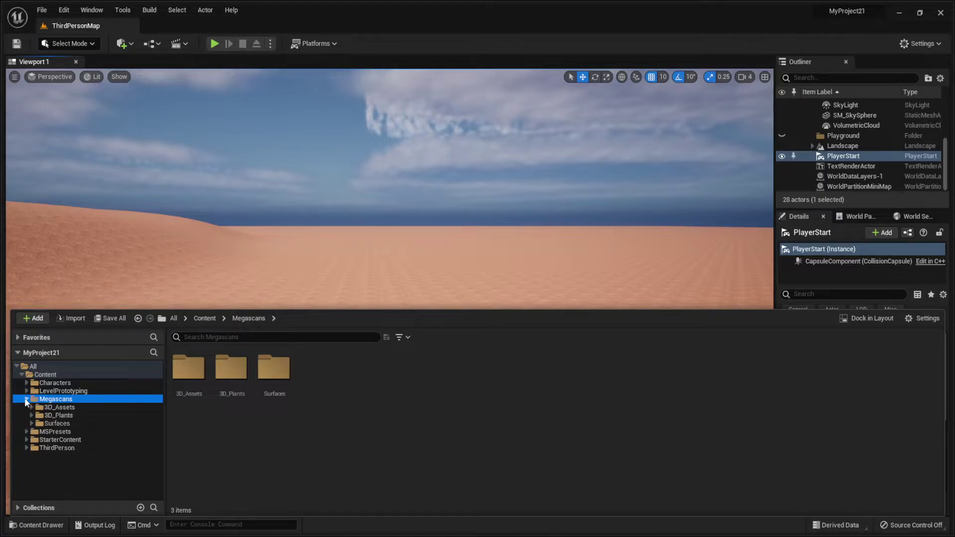
pyautogui.click(65, 417)
pyautogui.click(64, 410)
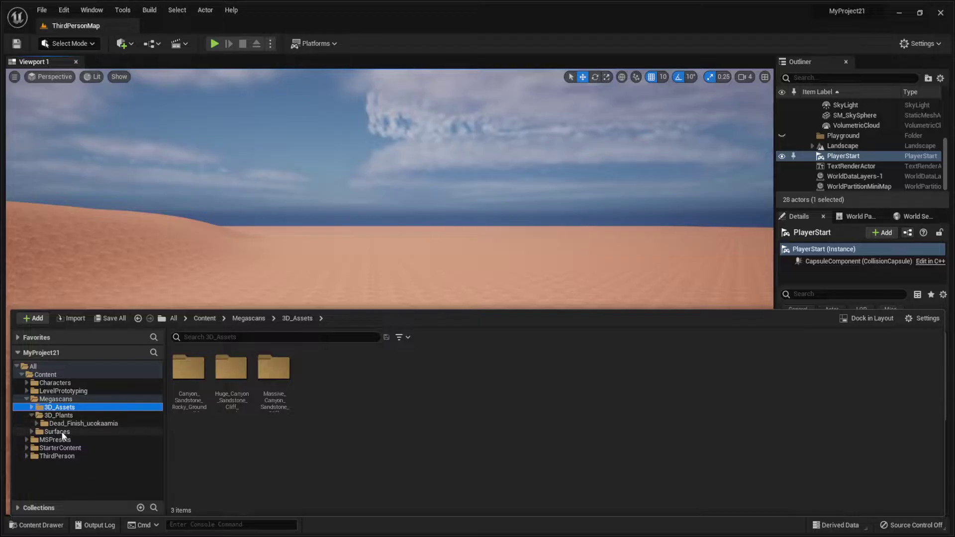
pyautogui.click(56, 432)
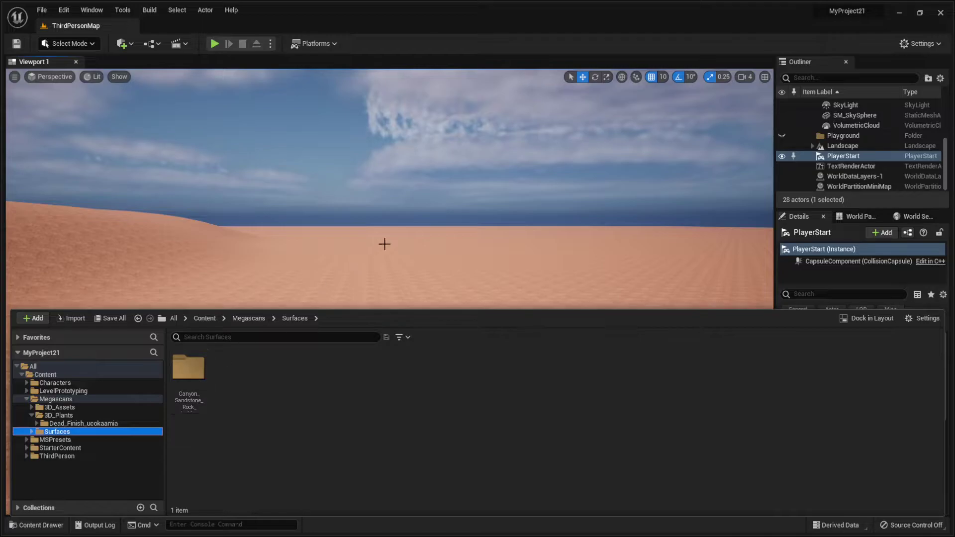
pyautogui.moveTo(388, 241); pyautogui.dragTo(358, 375, button='right')
pyautogui.moveTo(293, 317); pyautogui.dragTo(338, 354, button='right')
# Browse the Megascans 3D_Assets folders and place the Massive_Canyon_Sandstone_Cliff mesh on the flat part of the landscape.
pyautogui.click(53, 525)
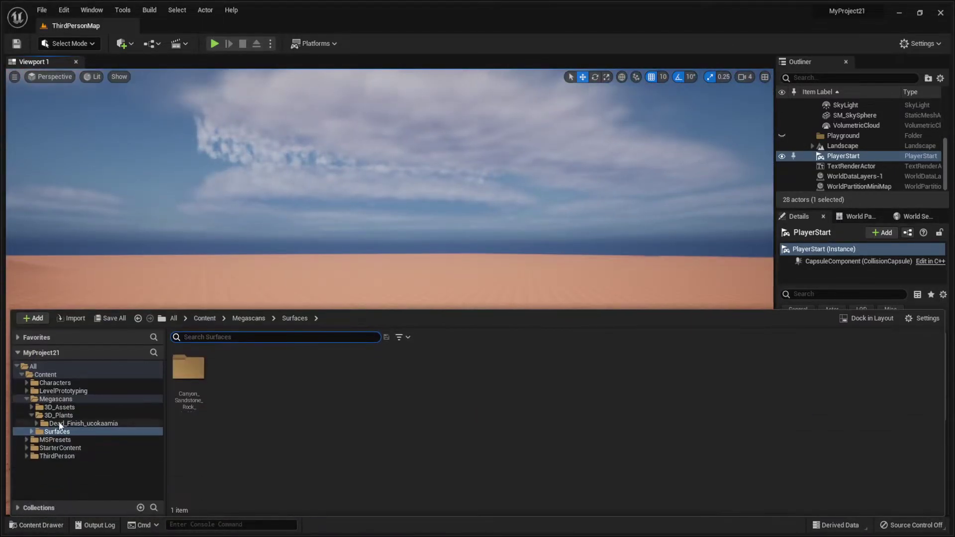
pyautogui.click(30, 408)
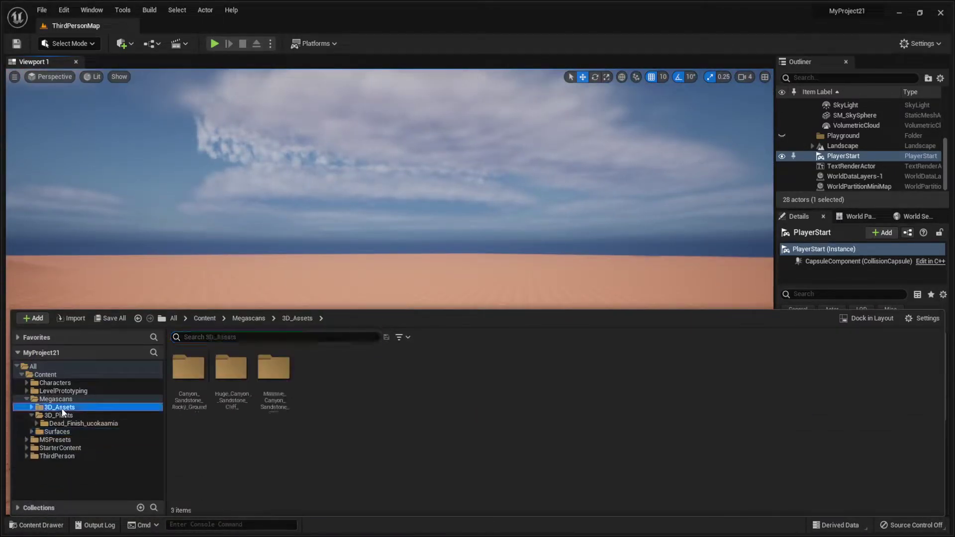
pyautogui.click(31, 408)
pyautogui.click(83, 416)
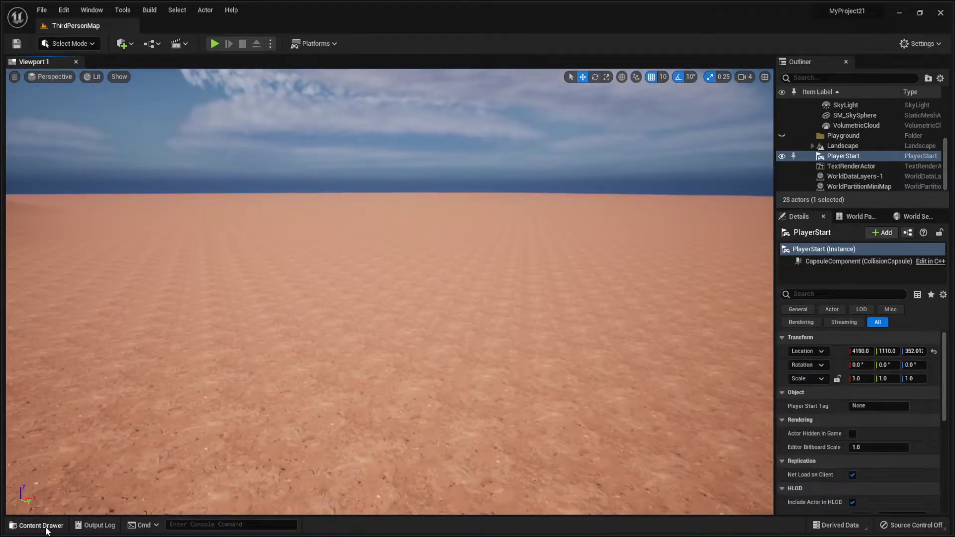
pyautogui.click(45, 527)
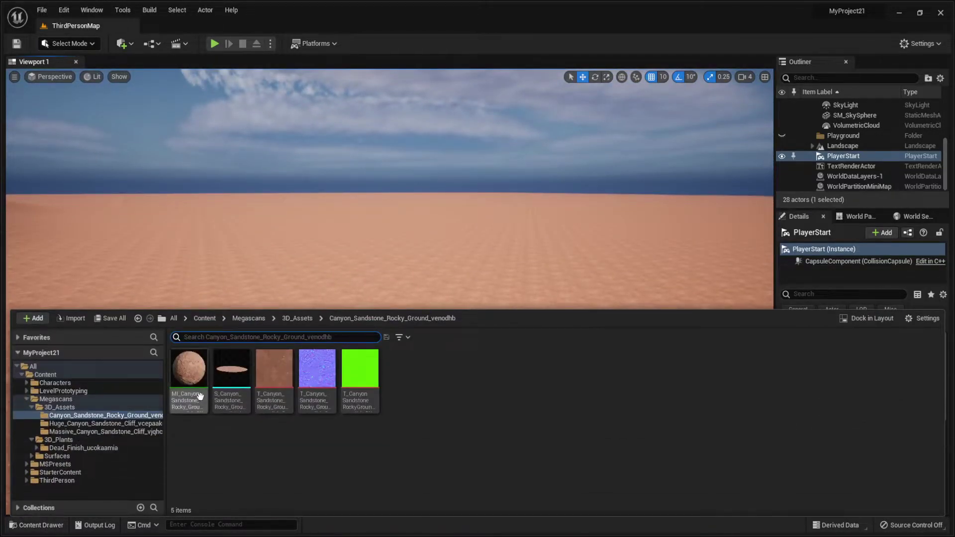
pyautogui.click(127, 425)
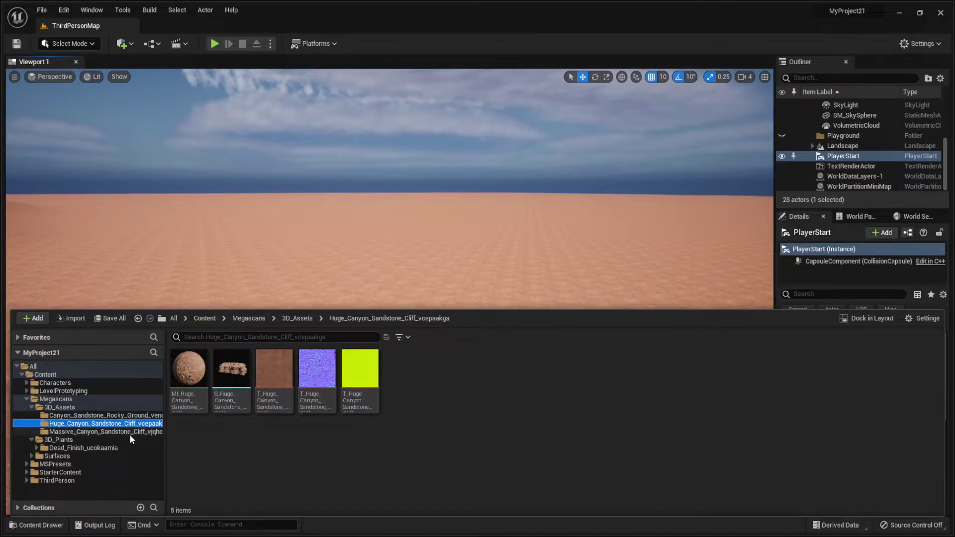
pyautogui.click(131, 431)
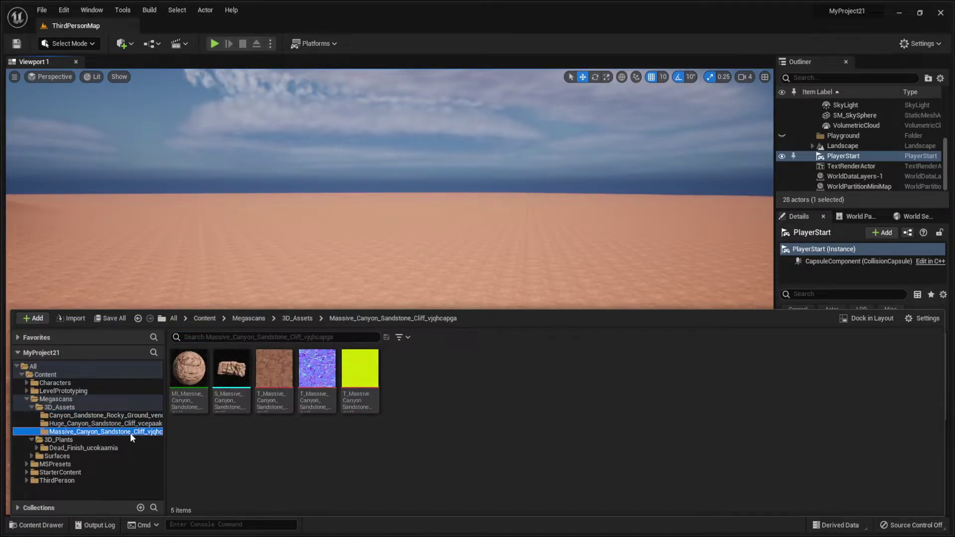
pyautogui.click(236, 382)
pyautogui.moveTo(278, 291); pyautogui.dragTo(310, 234)
pyautogui.press('s')
pyautogui.moveTo(277, 314); pyautogui.dragTo(284, 271, button='right')
pyautogui.press('w')
pyautogui.scroll(3, 333, 361)
# Sink the massive cliff into the ground to Z -100 and move it along X to 10120.
pyautogui.press('e')
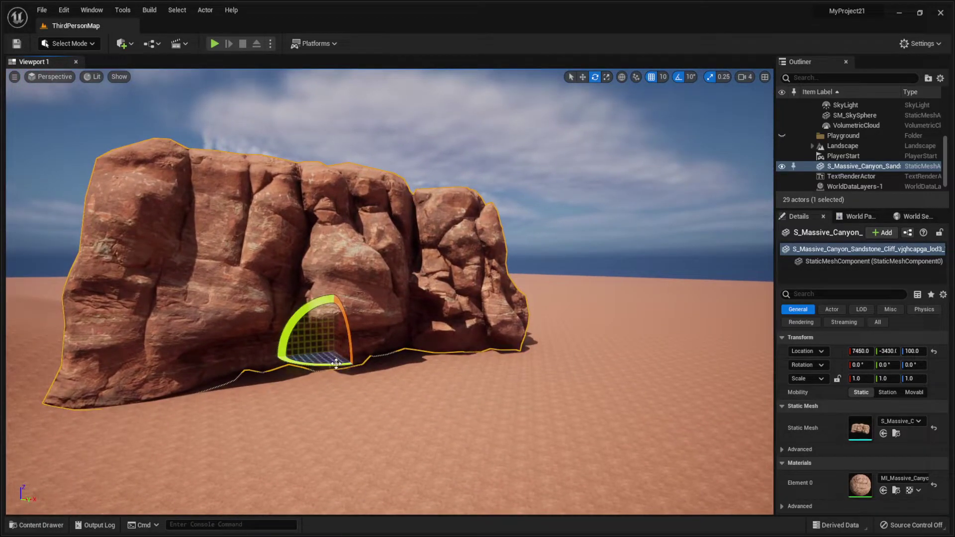
pyautogui.moveTo(351, 363); pyautogui.dragTo(386, 366)
pyautogui.moveTo(314, 309); pyautogui.dragTo(336, 355)
pyautogui.moveTo(337, 355); pyautogui.dragTo(330, 320, button='right')
pyautogui.press('s')
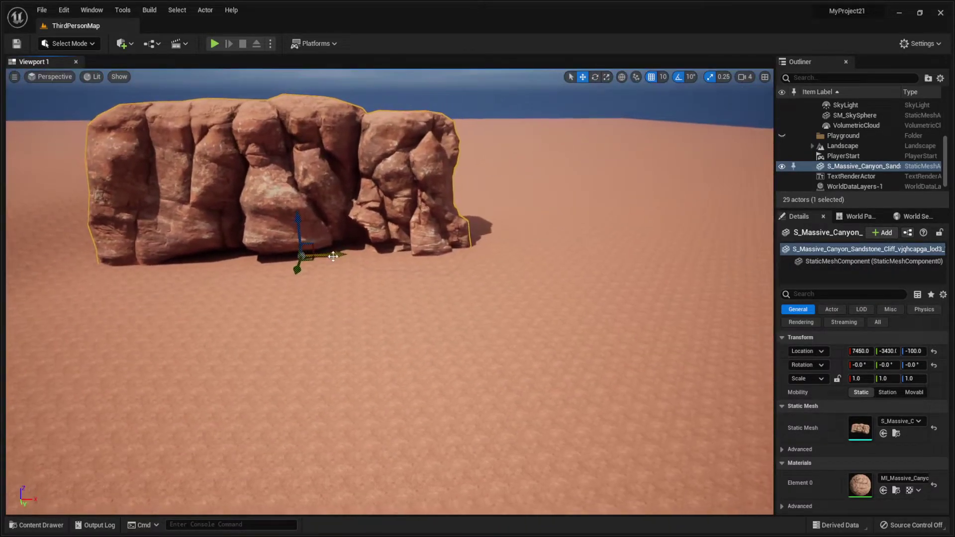
pyautogui.moveTo(334, 256); pyautogui.dragTo(607, 246)
pyautogui.moveTo(535, 273); pyautogui.dragTo(261, 461, button='right')
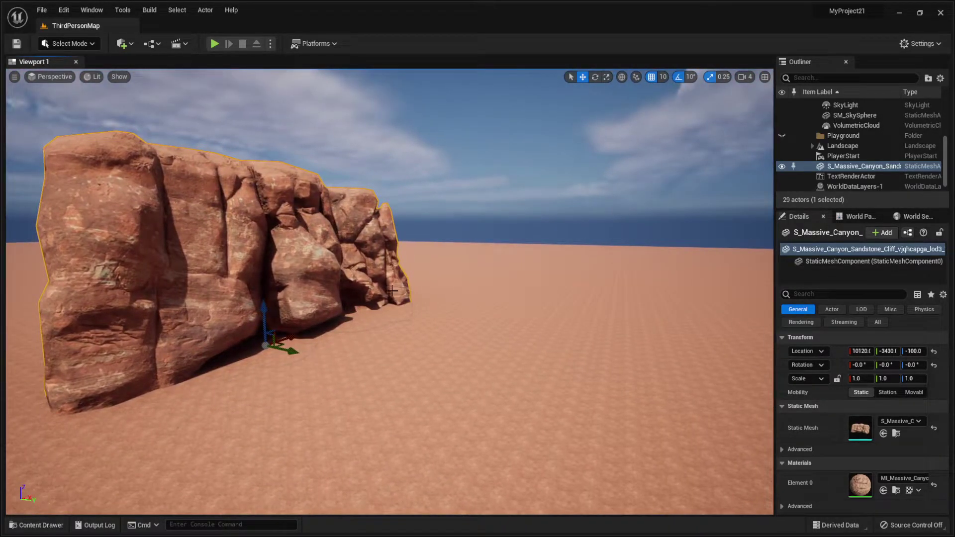
# Play-test the level by running and jumping the character toward the massive cliff, and stop the session.
pyautogui.click(444, 210)
pyautogui.hotkey('alt', 'p')
pyautogui.press('w')
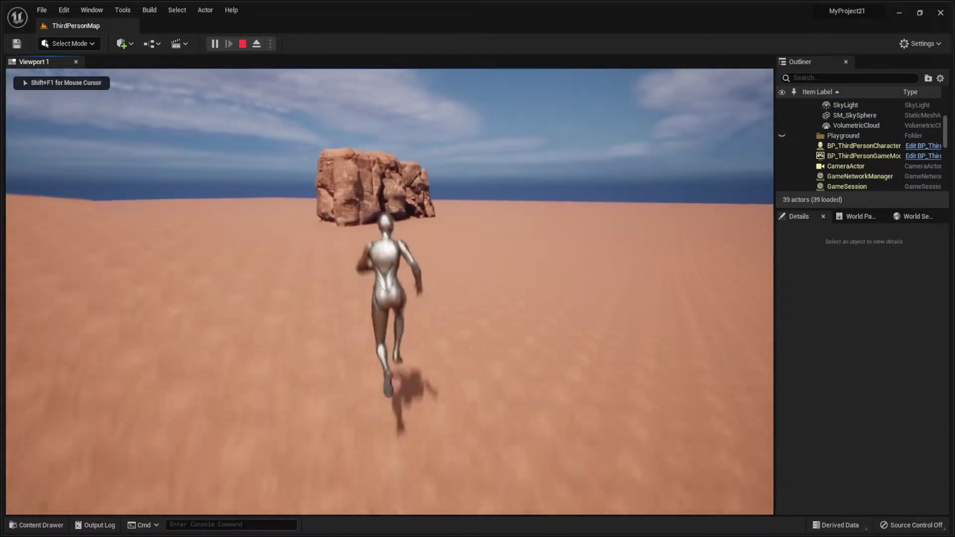
pyautogui.press('space')
pyautogui.press('w')
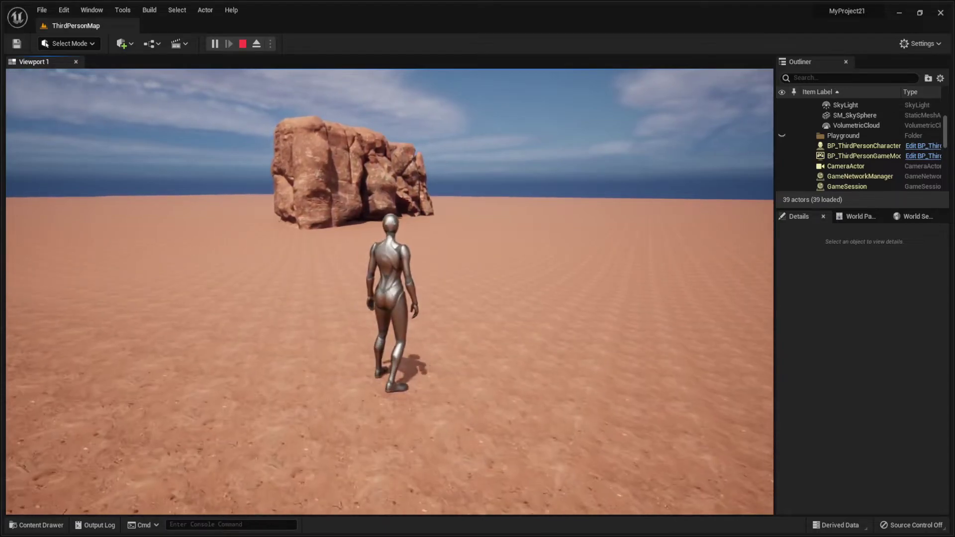
pyautogui.press('Escape')
# Place the Huge_Canyon_Sandstone_Cliff mesh beside the massive cliff at 12060, -2500, -80, rotated 60° about Z.
pyautogui.moveTo(273, 279); pyautogui.dragTo(299, 218, button='right')
pyautogui.press('w')
pyautogui.moveTo(164, 386); pyautogui.dragTo(155, 421, button='right')
pyautogui.press('s')
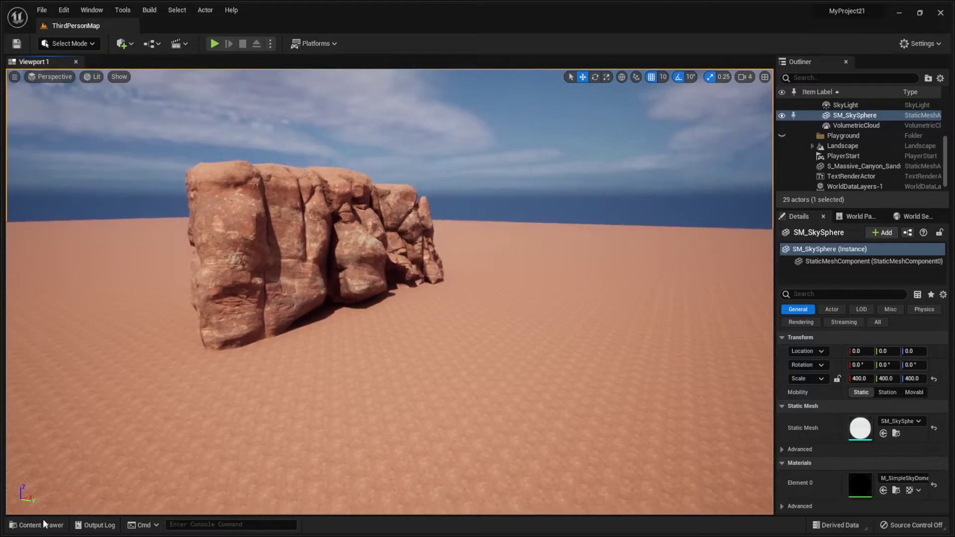
pyautogui.click(39, 525)
pyautogui.click(107, 423)
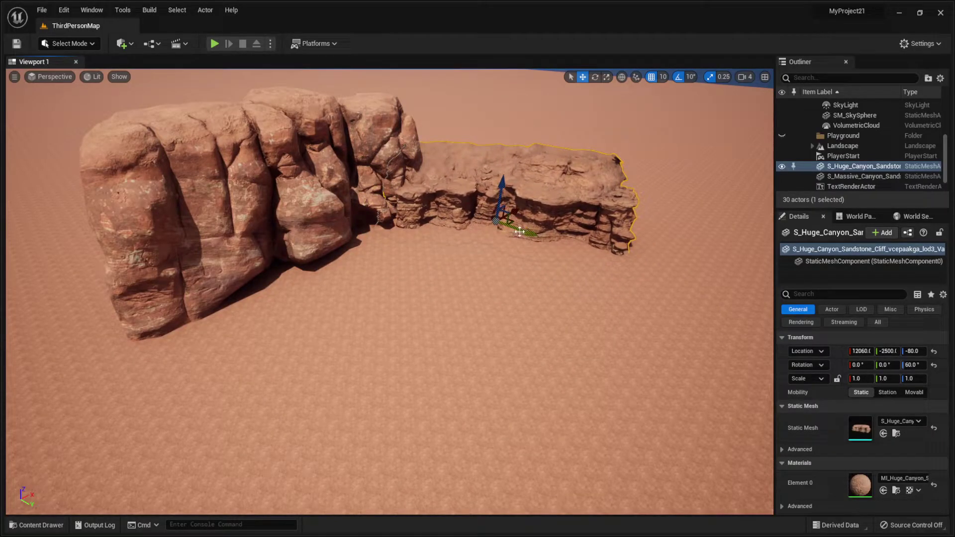
pyautogui.click(477, 139)
pyautogui.moveTo(390, 277)
pyautogui.mouseDown(button='right')
pyautogui.moveTo(348, 293)
pyautogui.moveTo(398, 262)
pyautogui.moveTo(390, 277)
pyautogui.moveTo(376, 275)
pyautogui.mouseUp(button='right')
# Duplicate the massive cliff and position the copy behind the huge cliff to extend the rock wall.
pyautogui.click(211, 275)
pyautogui.press('e')
pyautogui.press('w')
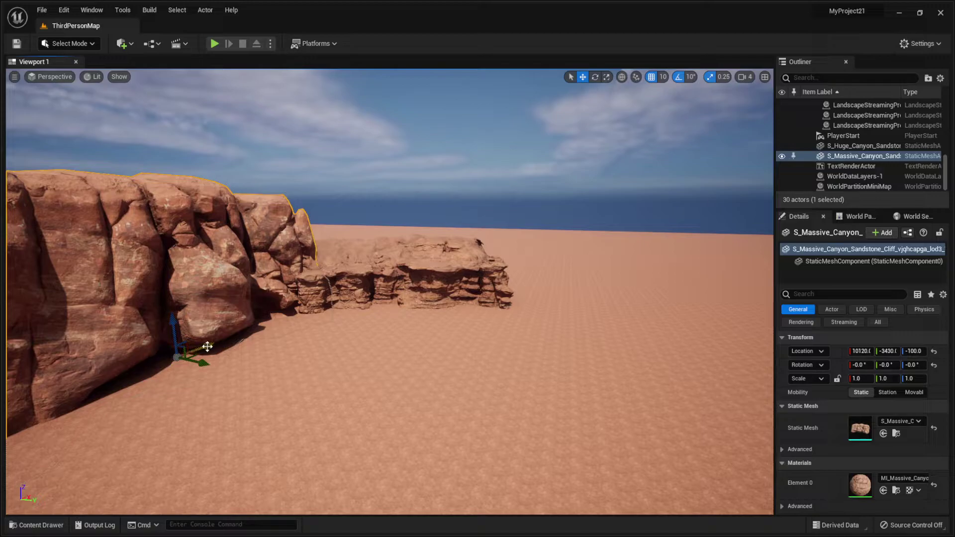
pyautogui.keyDown('alt'); pyautogui.moveTo(207, 347); pyautogui.dragTo(383, 301); pyautogui.keyUp('alt')
pyautogui.press('e')
pyautogui.press('w')
pyautogui.moveTo(328, 278); pyautogui.dragTo(367, 335)
pyautogui.click(380, 356)
# Duplicate the huge cliff and raise the copy above the formation at 12260, -3700, 690, rotated 20° about Z.
pyautogui.click(394, 296)
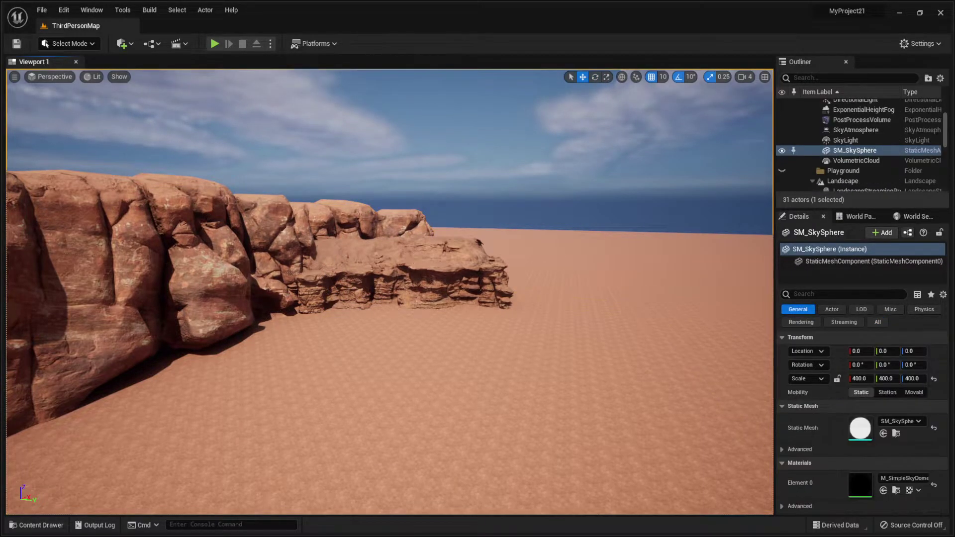
pyautogui.moveTo(404, 299); pyautogui.dragTo(417, 286)
pyautogui.moveTo(380, 247); pyautogui.dragTo(379, 193)
pyautogui.moveTo(419, 233); pyautogui.dragTo(344, 239)
pyautogui.moveTo(344, 239); pyautogui.dragTo(299, 274, button='right')
pyautogui.moveTo(304, 234); pyautogui.dragTo(299, 235, button='right')
pyautogui.press('w')
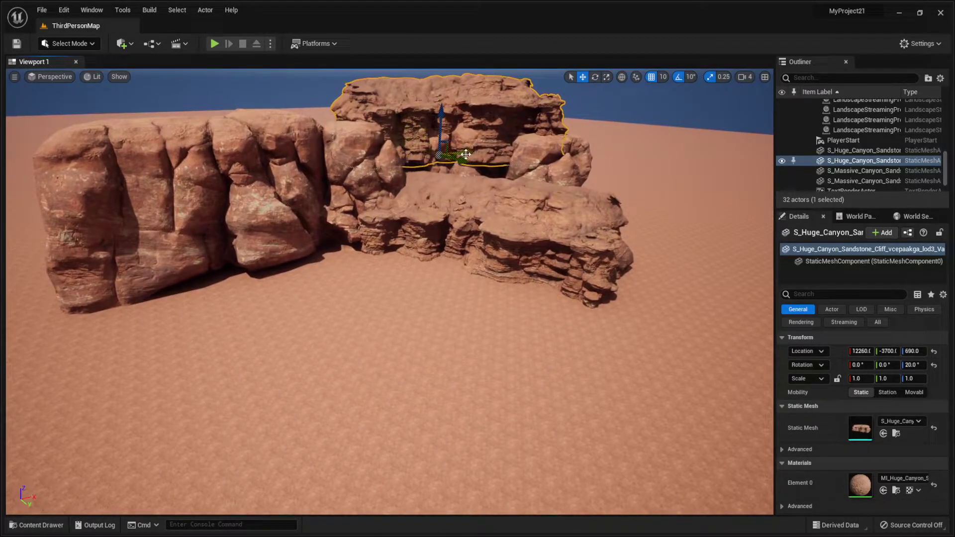
# Move the raised huge cliff copy along X to 11280 and lower it onto the rocks.
pyautogui.moveTo(466, 154); pyautogui.dragTo(395, 158)
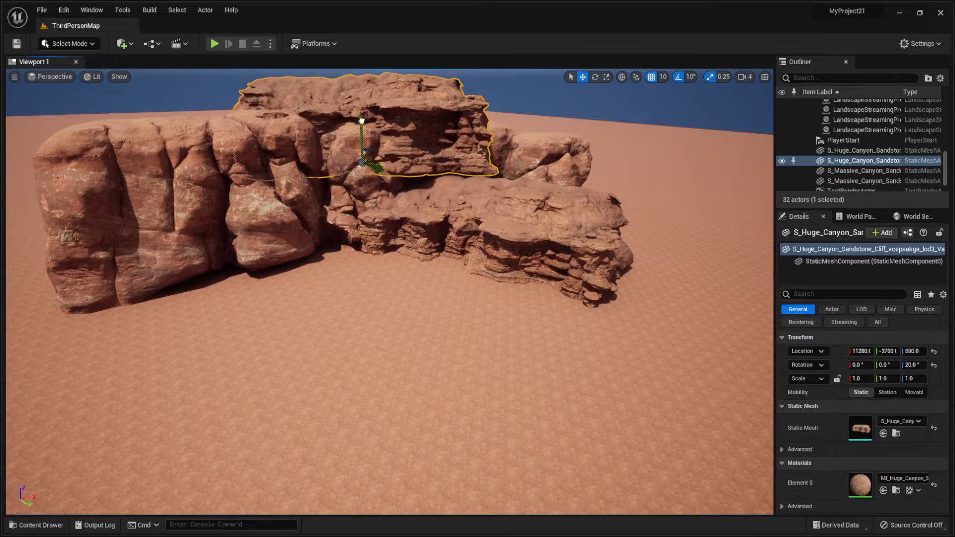
pyautogui.moveTo(361, 121); pyautogui.dragTo(364, 143)
pyautogui.click(416, 292)
pyautogui.moveTo(416, 292); pyautogui.dragTo(438, 272, button='right')
# Inspect the assembled cliff formation from several distances and angles.
pyautogui.click(373, 315)
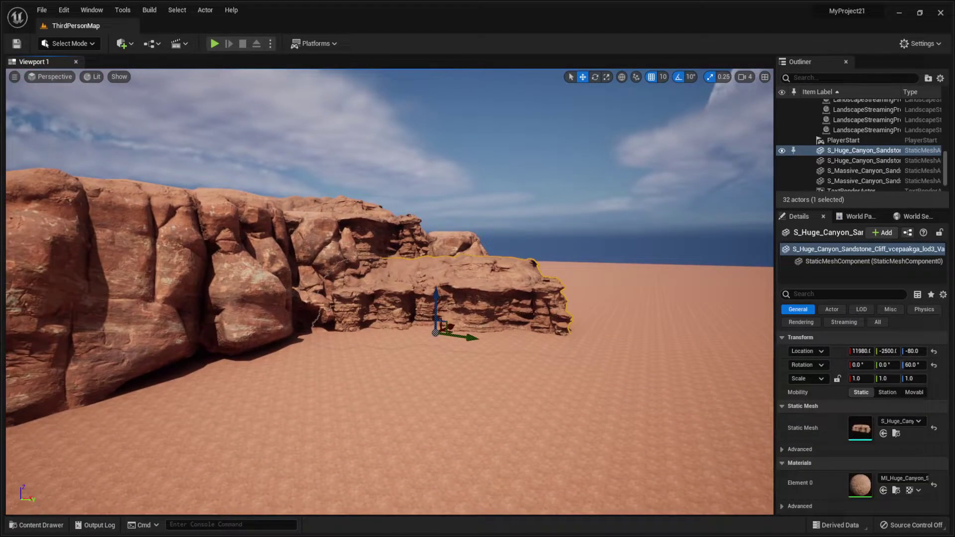
pyautogui.click(346, 310)
pyautogui.press('w')
pyautogui.moveTo(357, 313)
pyautogui.mouseDown(button='right')
pyautogui.moveTo(393, 318)
pyautogui.moveTo(361, 331)
pyautogui.mouseUp(button='right')
pyautogui.press('s')
pyautogui.press('s')
pyautogui.moveTo(352, 160); pyautogui.dragTo(345, 136, button='right')
pyautogui.press('w')
pyautogui.moveTo(367, 206)
pyautogui.mouseDown(button='right')
pyautogui.moveTo(361, 214)
pyautogui.moveTo(336, 199)
pyautogui.moveTo(348, 204)
pyautogui.mouseUp(button='right')
pyautogui.press('s')
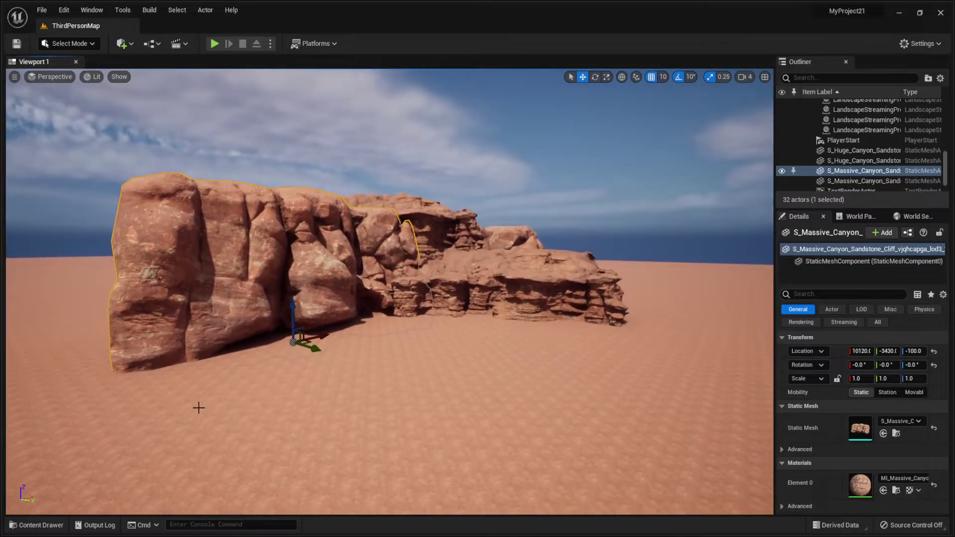
# Examine where the base of the cliffs meets the sandy ground.
pyautogui.click(39, 525)
pyautogui.click(341, 147)
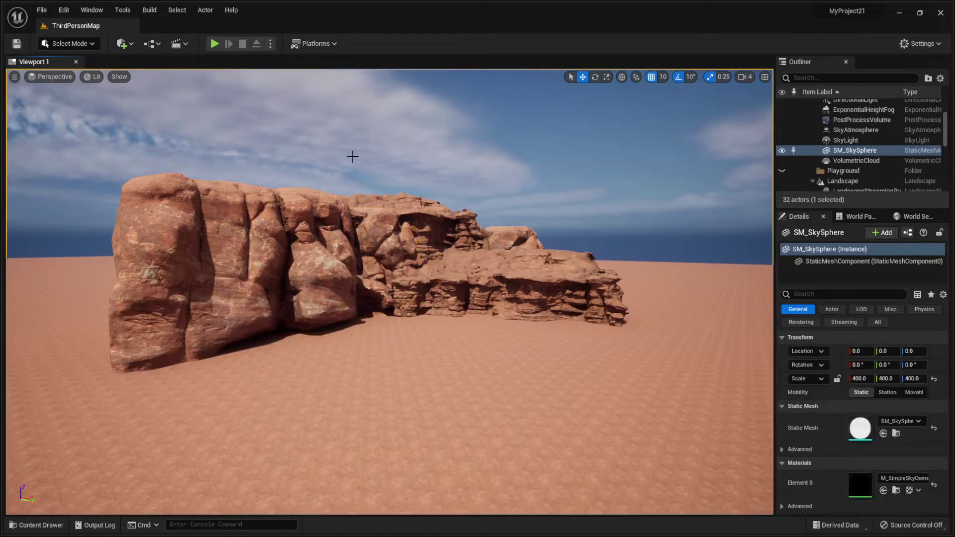
pyautogui.press('w')
pyautogui.moveTo(298, 254); pyautogui.dragTo(239, 366, button='right')
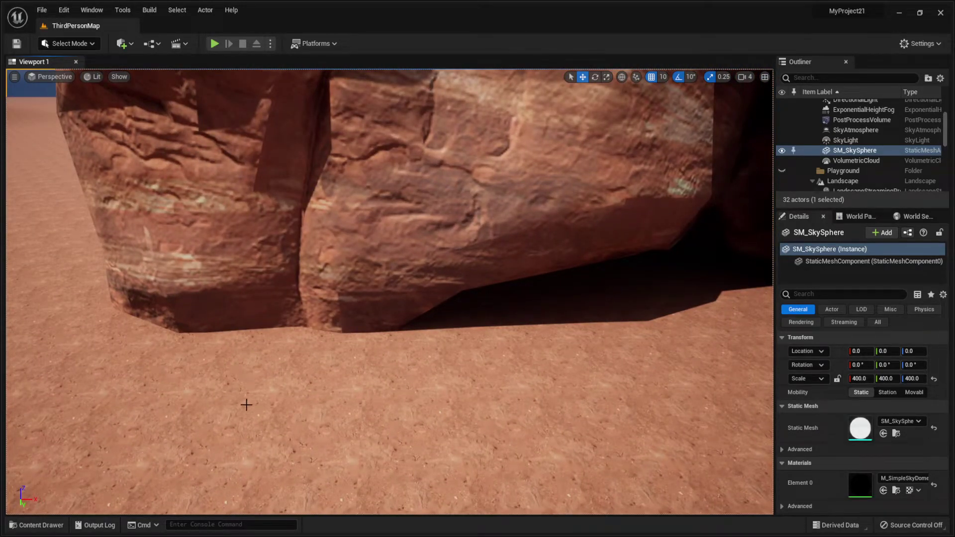
pyautogui.moveTo(257, 395); pyautogui.dragTo(107, 380, button='right')
pyautogui.moveTo(273, 429); pyautogui.dragTo(246, 425, button='right')
pyautogui.press('w')
pyautogui.press('s')
# Place the Canyon_Sandstone_Rocky_Ground mesh at the foot of the huge cliff.
pyautogui.click(56, 527)
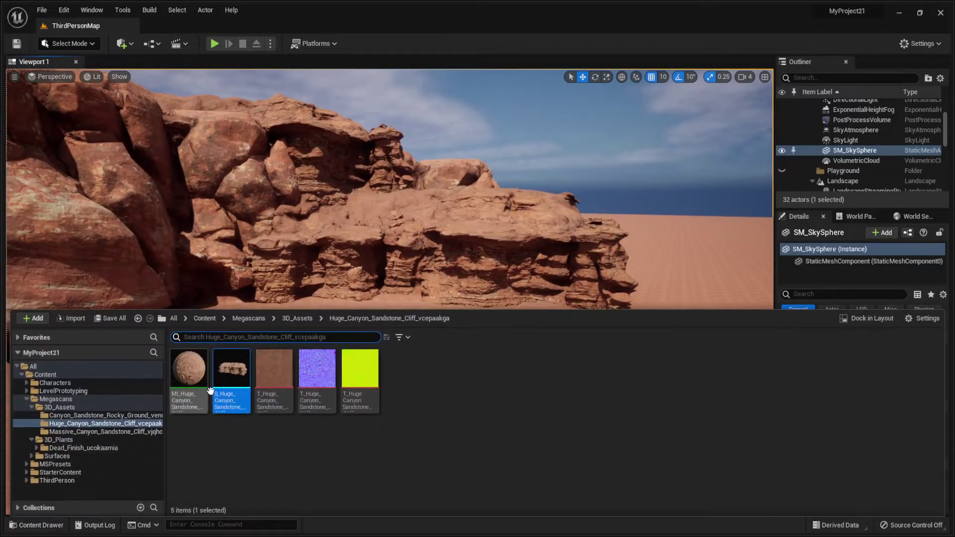
pyautogui.click(104, 415)
pyautogui.click(236, 370)
pyautogui.moveTo(236, 371); pyautogui.dragTo(324, 308)
pyautogui.press('w')
pyautogui.moveTo(336, 310); pyautogui.dragTo(340, 459, button='right')
pyautogui.moveTo(350, 454); pyautogui.dragTo(288, 403)
# Extend the rocky ground along the huge cliff's base with patches at X 10910, Y -2720 and at X 11120, Y -2650.
pyautogui.scroll(5, 288, 404)
pyautogui.scroll(2, 300, 439)
pyautogui.moveTo(300, 440); pyautogui.dragTo(294, 444, button='right')
pyautogui.scroll(-5, 301, 439)
pyautogui.moveTo(370, 355); pyautogui.dragTo(311, 354)
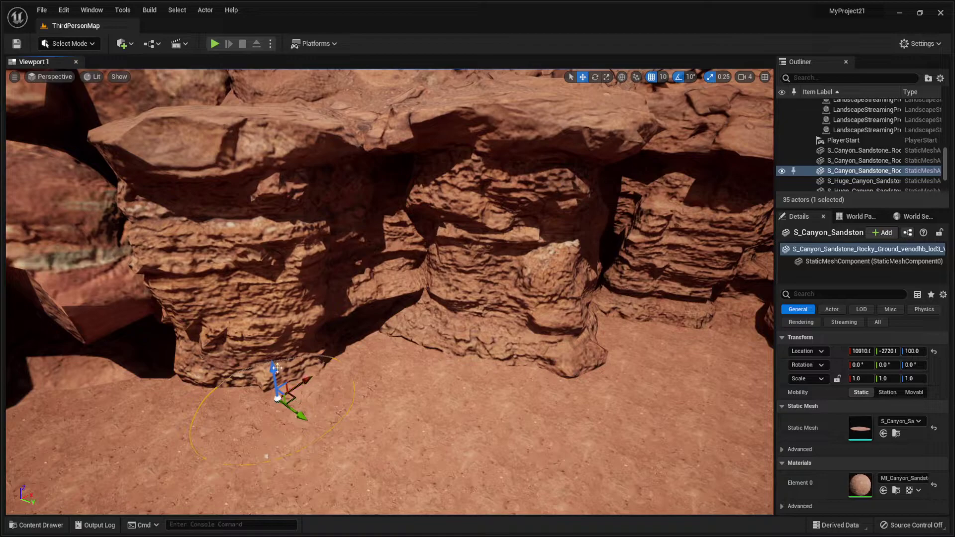
pyautogui.keyDown('alt'); pyautogui.moveTo(301, 415); pyautogui.dragTo(352, 452); pyautogui.keyUp('alt')
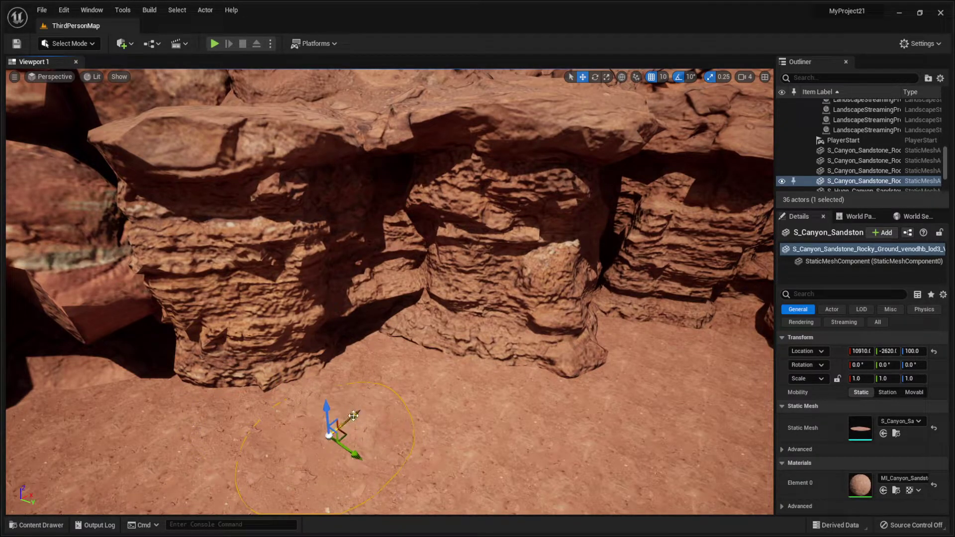
pyautogui.moveTo(354, 415); pyautogui.dragTo(424, 357)
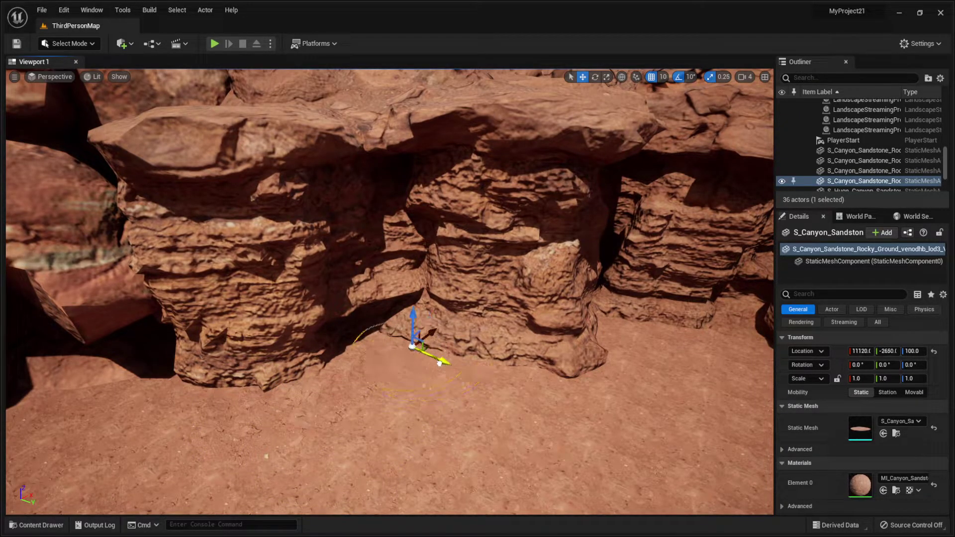
# Inspect how the rocky ground patches blend into the cliff base, both up close and from farther back.
pyautogui.click(478, 392)
pyautogui.press('s')
pyautogui.moveTo(473, 407); pyautogui.dragTo(455, 462, button='right')
pyautogui.press('w')
pyautogui.moveTo(376, 293); pyautogui.dragTo(343, 284, button='right')
pyautogui.click(375, 293)
pyautogui.moveTo(482, 290); pyautogui.dragTo(483, 289, button='right')
pyautogui.click(483, 290)
pyautogui.click(377, 272)
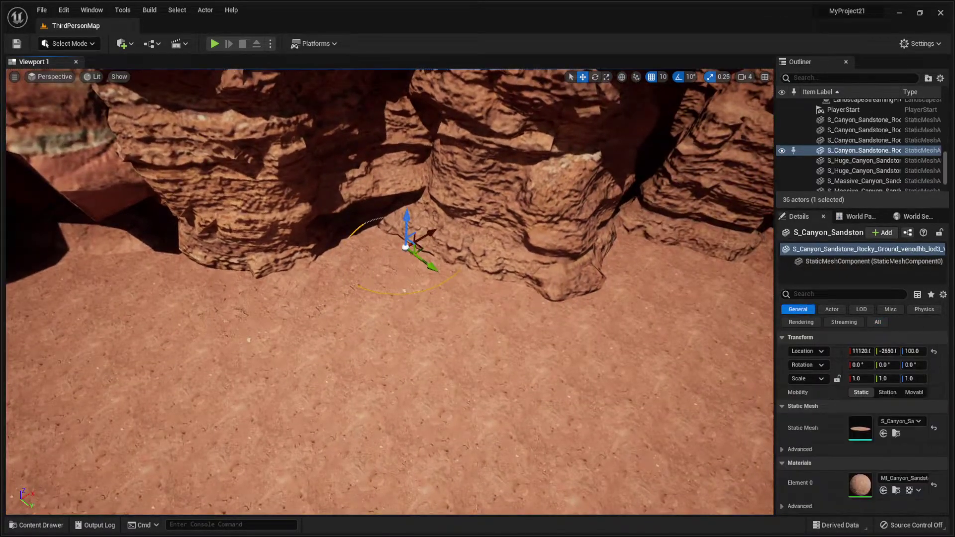
pyautogui.moveTo(377, 272); pyautogui.dragTo(368, 256, button='right')
pyautogui.moveTo(210, 253); pyautogui.dragTo(210, 252, button='right')
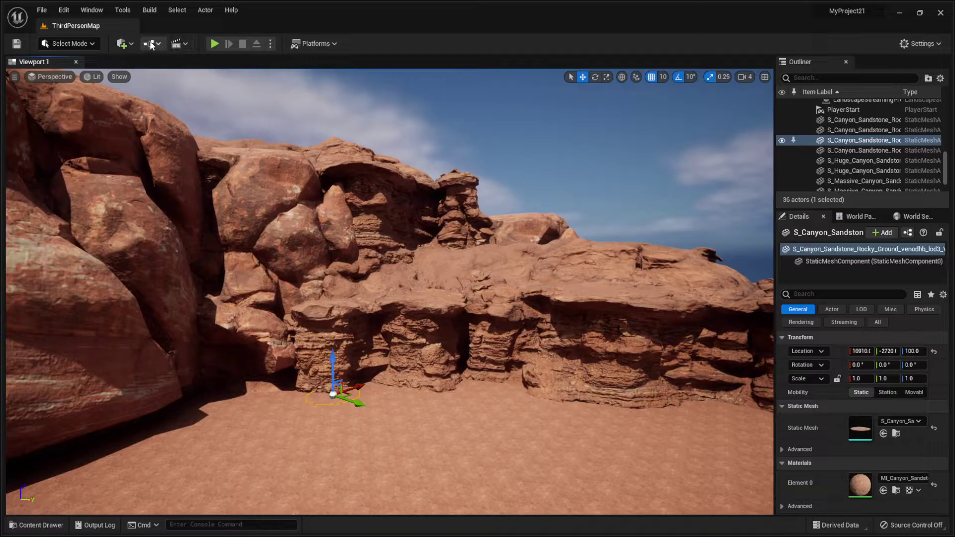
# Open Quixel Bridge and add the Canyon Eroded Rocky Ground asset from the local Megascans library to the project.
pyautogui.click(133, 45)
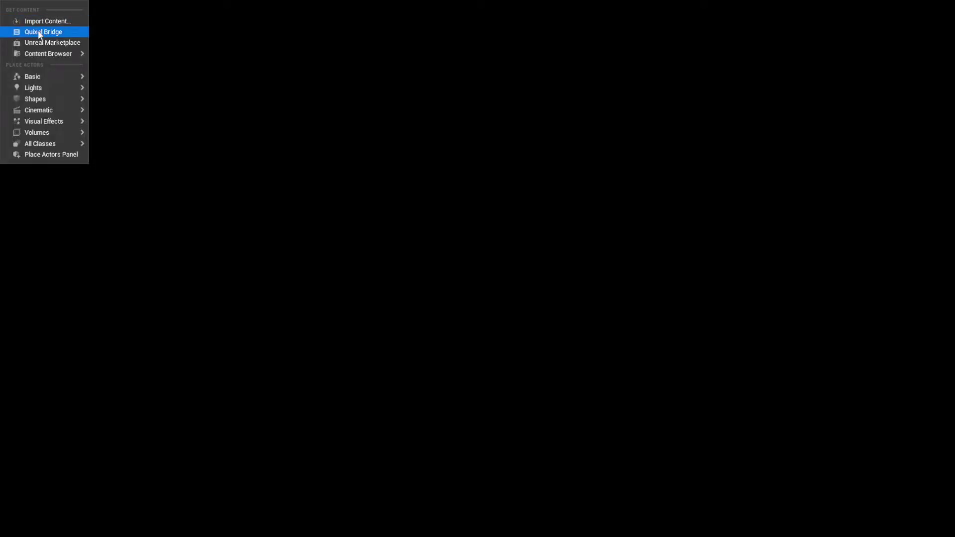
pyautogui.click(39, 32)
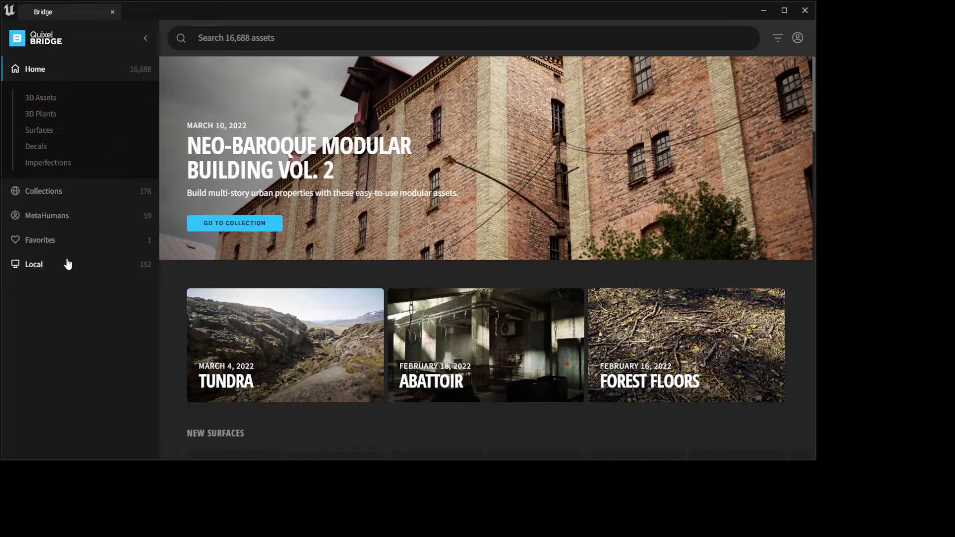
pyautogui.click(67, 264)
pyautogui.scroll(-6, 430, 221)
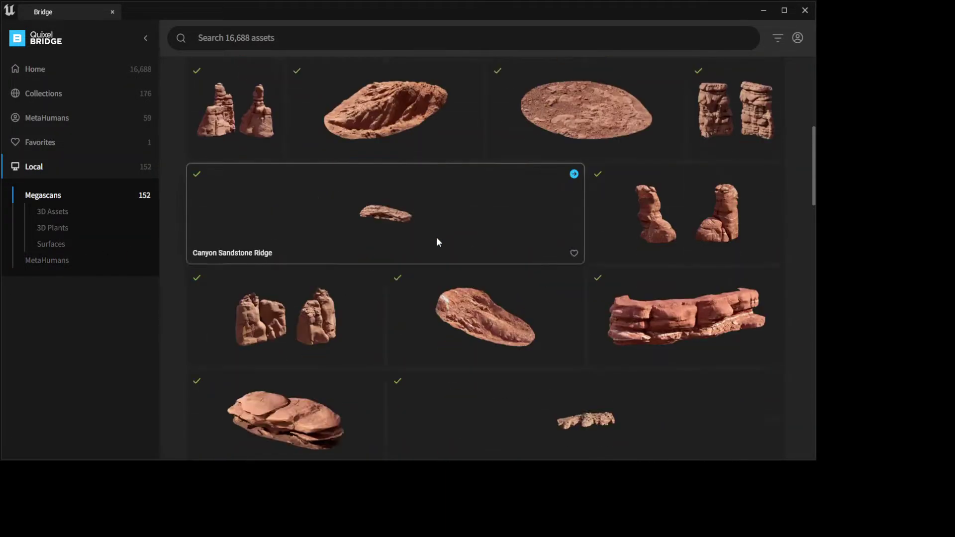
pyautogui.click(408, 115)
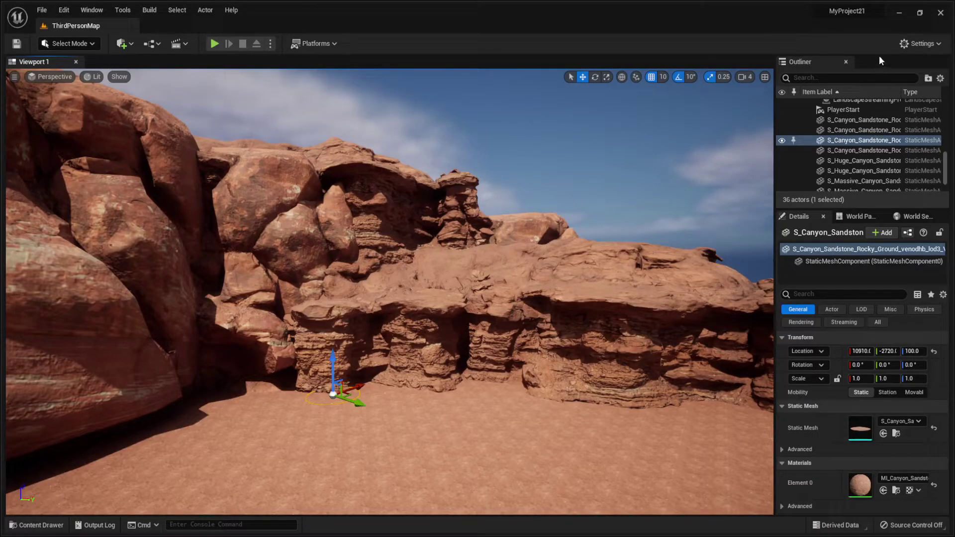
# Place the Canyon_Eroded_Rocky_Ground mesh on the sand in front of the cliff.
pyautogui.click(37, 525)
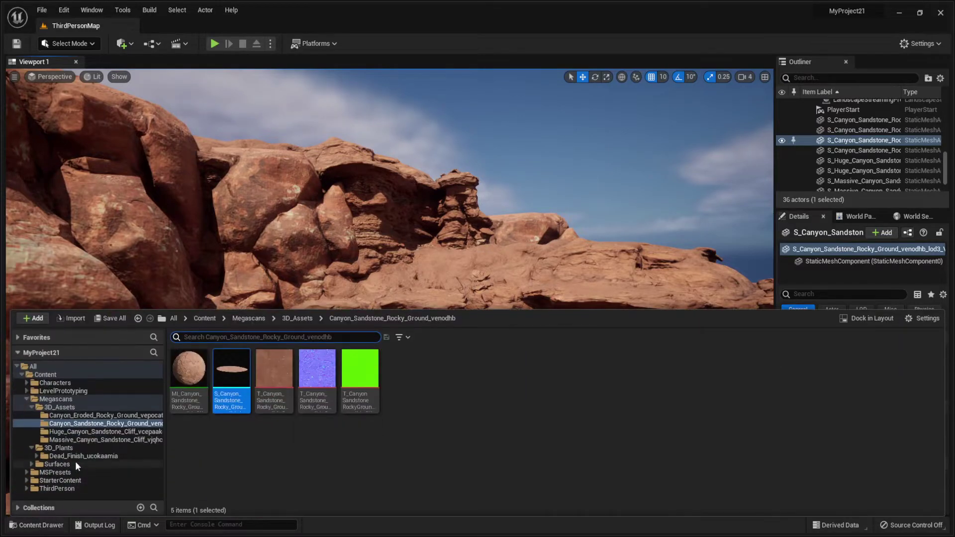
pyautogui.click(76, 440)
pyautogui.click(118, 431)
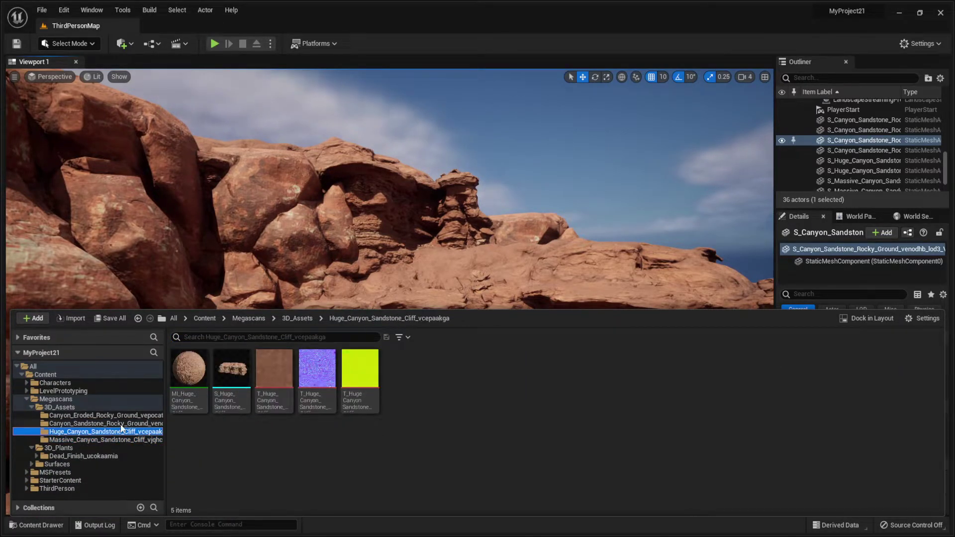
pyautogui.click(120, 423)
pyautogui.click(121, 415)
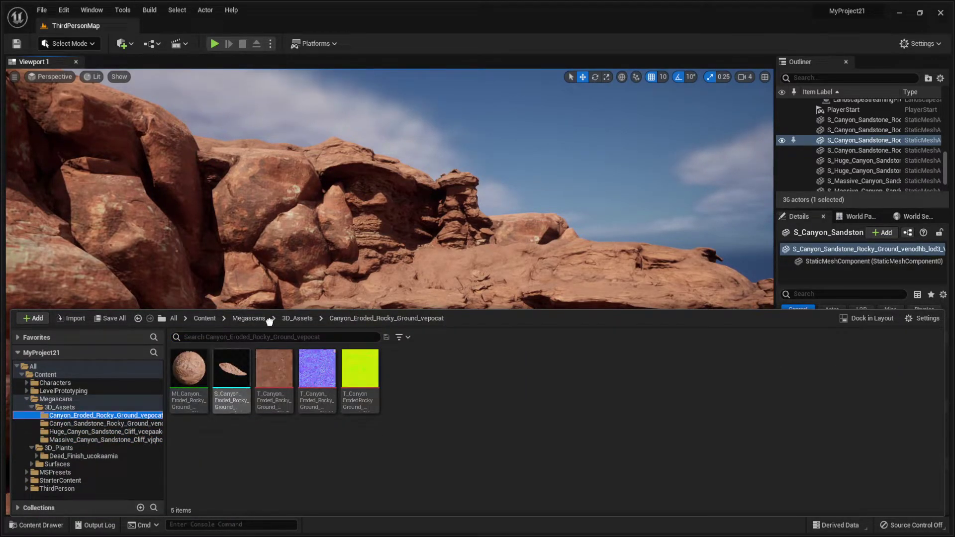
pyautogui.moveTo(232, 378); pyautogui.dragTo(418, 410)
pyautogui.moveTo(419, 410); pyautogui.dragTo(427, 448, button='right')
# Rotate the eroded rocky ground about 180° around Z and move it along X to 11480, against the cliff.
pyautogui.press('w')
pyautogui.press('e')
pyautogui.moveTo(410, 465); pyautogui.dragTo(308, 470)
pyautogui.press('w')
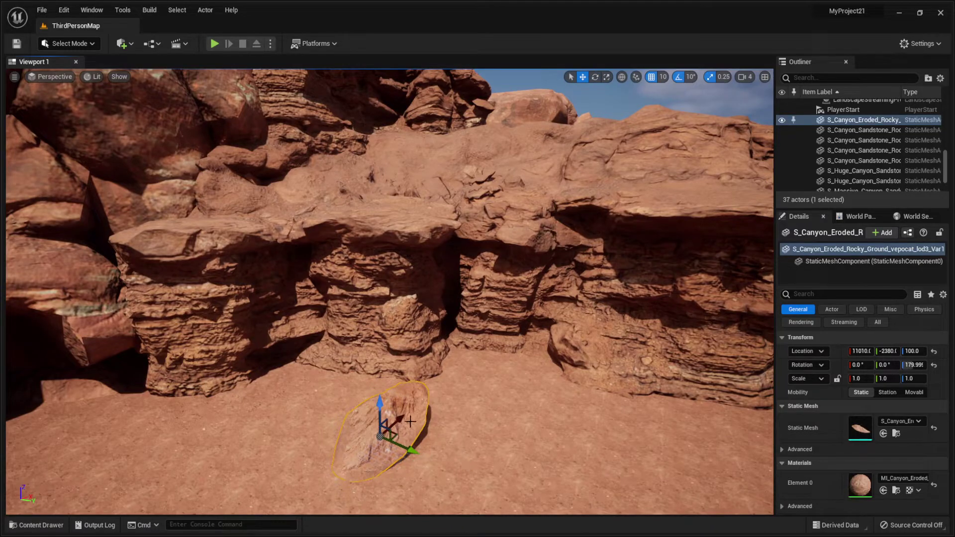
pyautogui.moveTo(408, 420); pyautogui.dragTo(490, 366)
pyautogui.moveTo(534, 369); pyautogui.dragTo(540, 402, button='right')
pyautogui.click(533, 369)
pyautogui.click(478, 282)
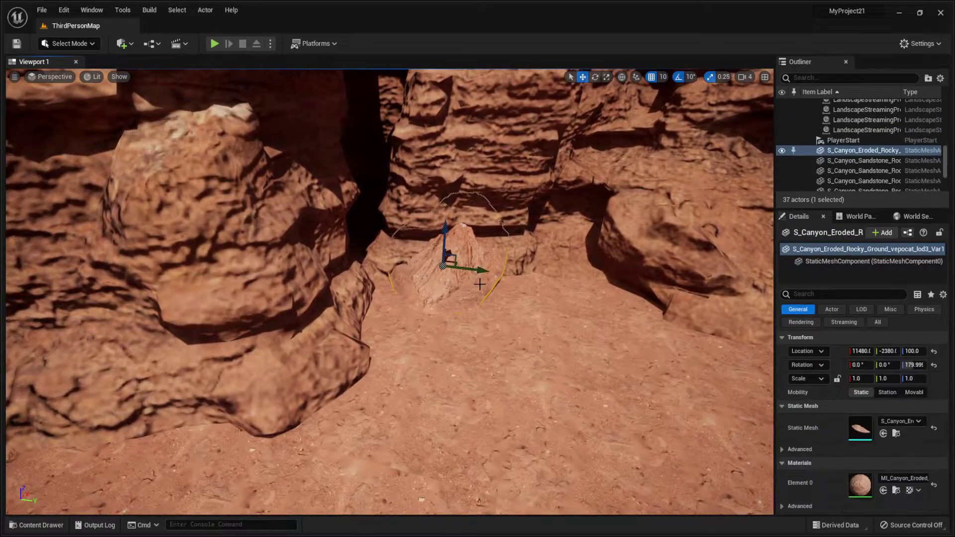
# Turn the eroded rocky ground to fit the cliff wall and lower it to Z 90.
pyautogui.press('e')
pyautogui.moveTo(493, 278); pyautogui.dragTo(451, 273)
pyautogui.press('w')
pyautogui.moveTo(448, 233); pyautogui.dragTo(446, 239)
# Duplicate the eroded rocky ground along the cliff base, ending with a copy at Y -2240 rotated about 160° around Z.
pyautogui.click(447, 324)
pyautogui.moveTo(448, 324); pyautogui.dragTo(453, 303, button='right')
pyautogui.click(429, 304)
pyautogui.keyDown('alt'); pyautogui.moveTo(449, 312); pyautogui.dragTo(536, 316); pyautogui.keyUp('alt')
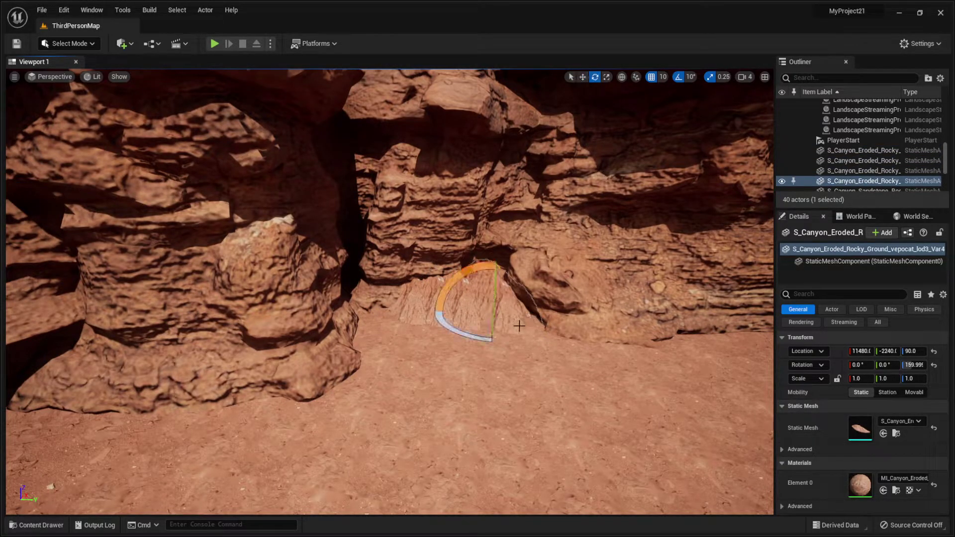
pyautogui.click(494, 398)
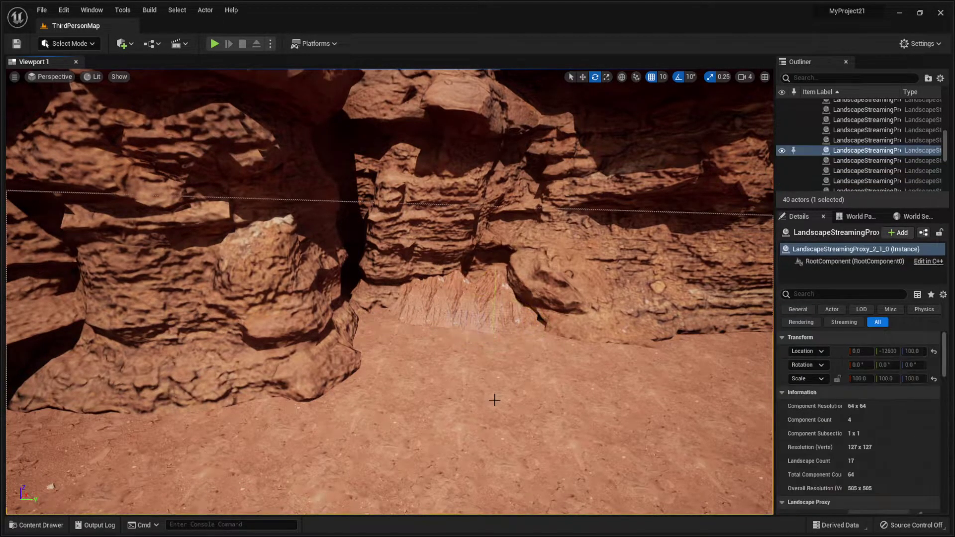
pyautogui.moveTo(495, 398); pyautogui.dragTo(523, 379, button='right')
pyautogui.moveTo(532, 398); pyautogui.dragTo(399, 335)
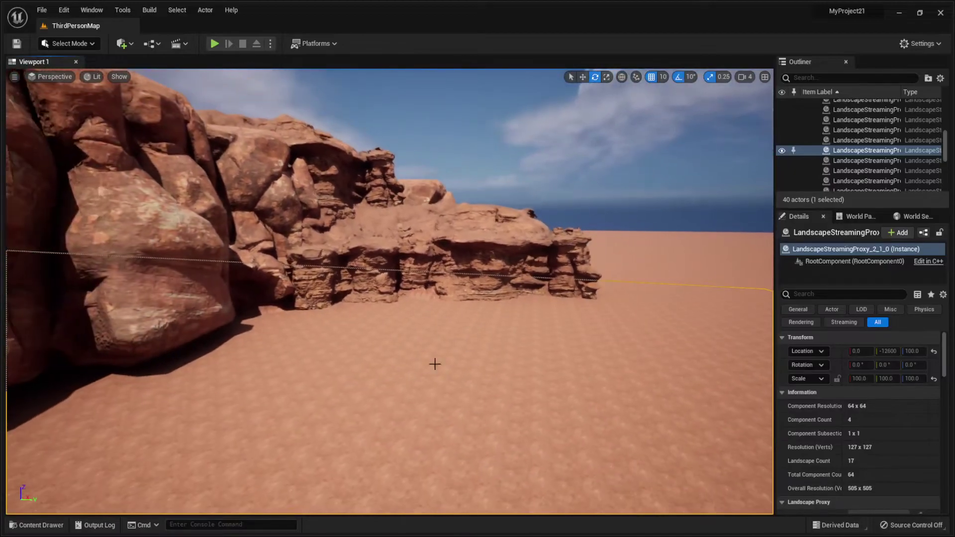
# Play-test the level, running and jumping the character across the sand up to the cliffs.
pyautogui.click(214, 44)
pyautogui.click(356, 297)
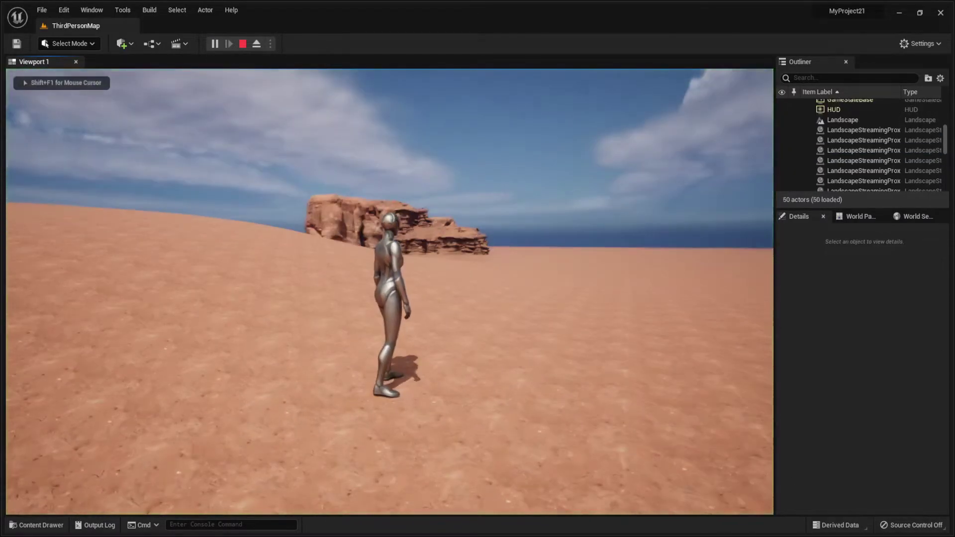
pyautogui.press('w')
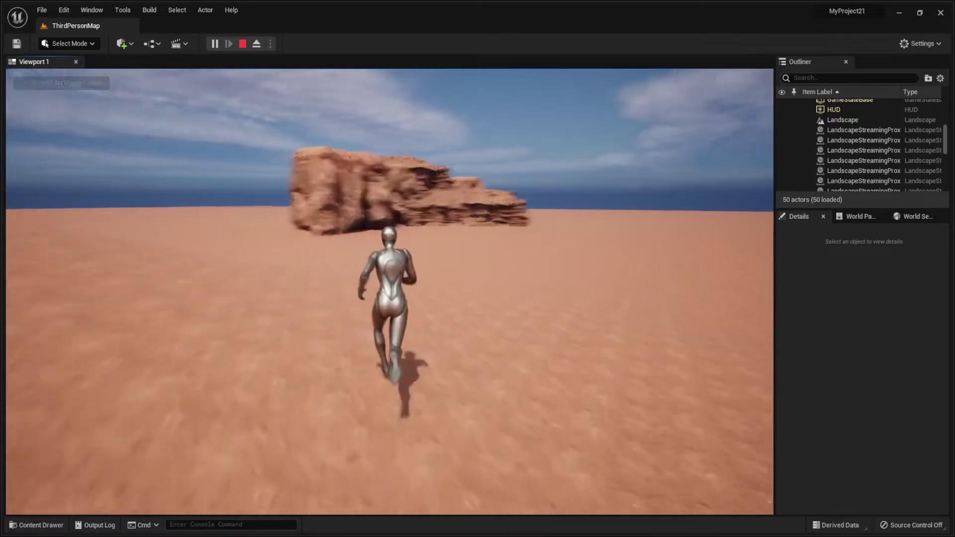
pyautogui.press('space')
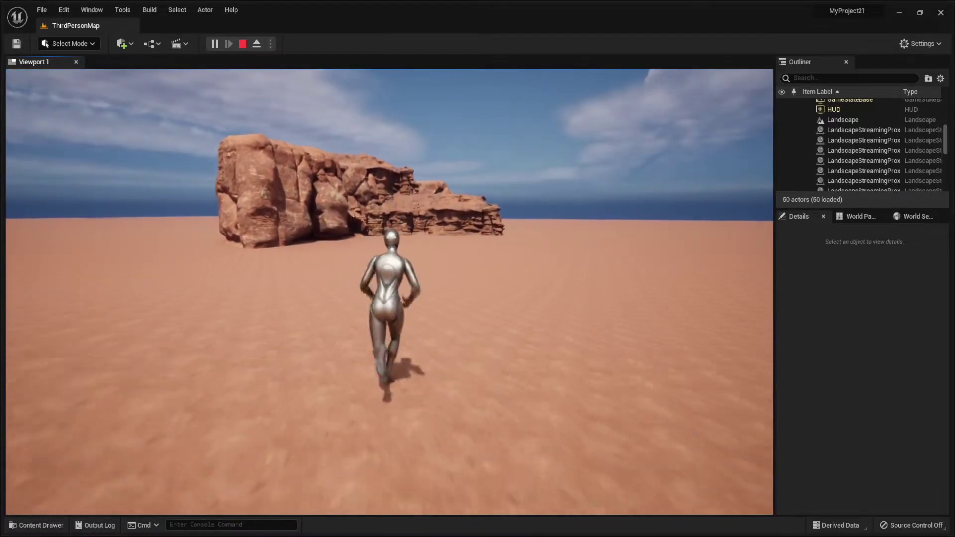
pyautogui.press('d')
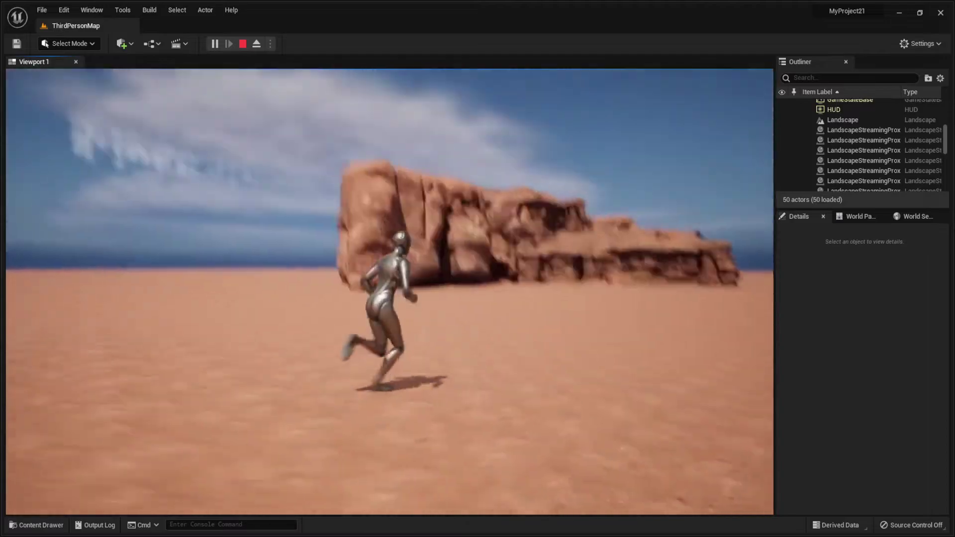
pyautogui.press('space')
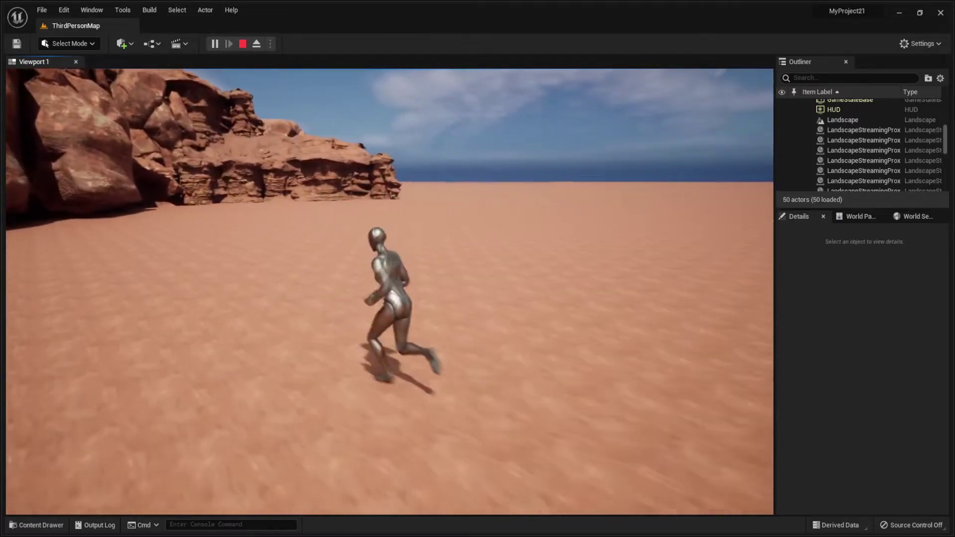
pyautogui.press('space')
pyautogui.press('w')
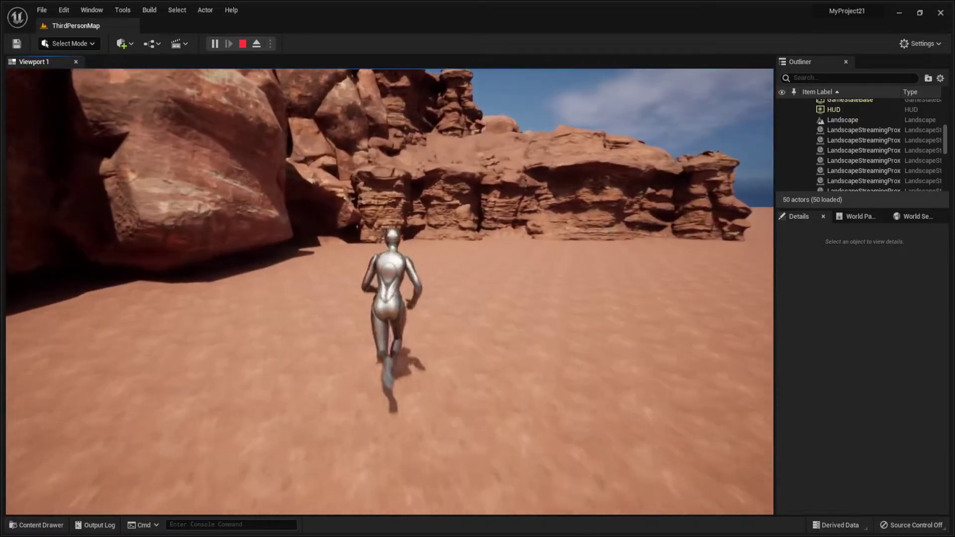
pyautogui.press('w')
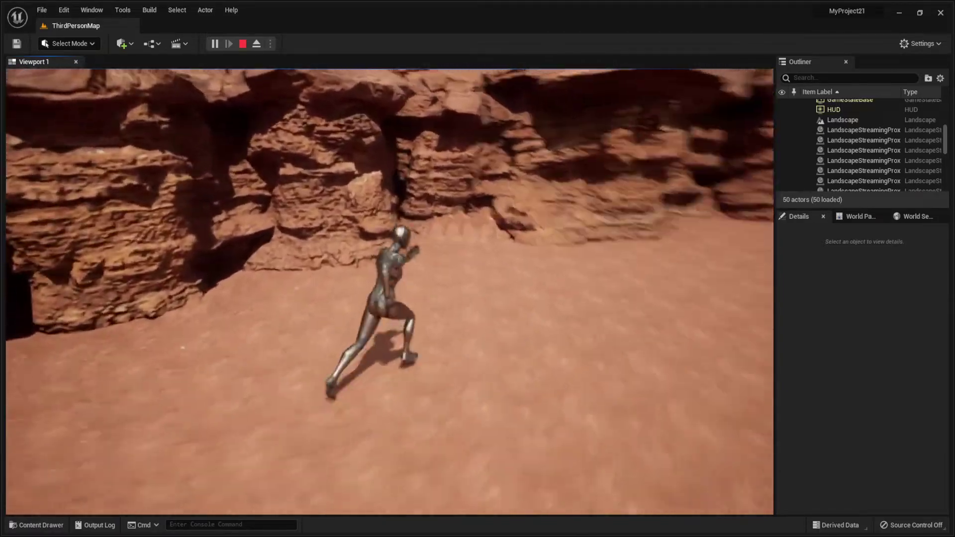
# Look at the eroded rock at the cliff base in play, run the character back across the sand and end the play-test.
pyautogui.press('w')
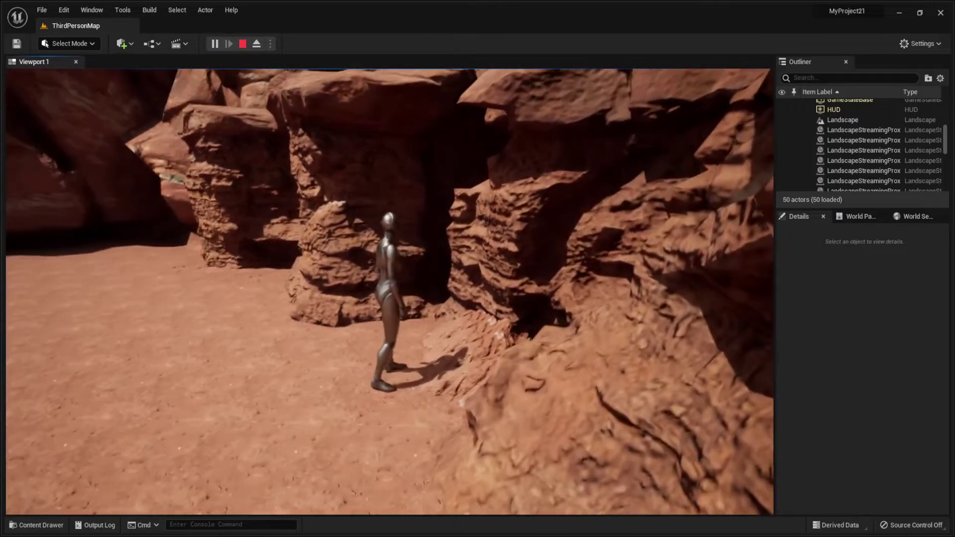
pyautogui.press('w')
pyautogui.press('space')
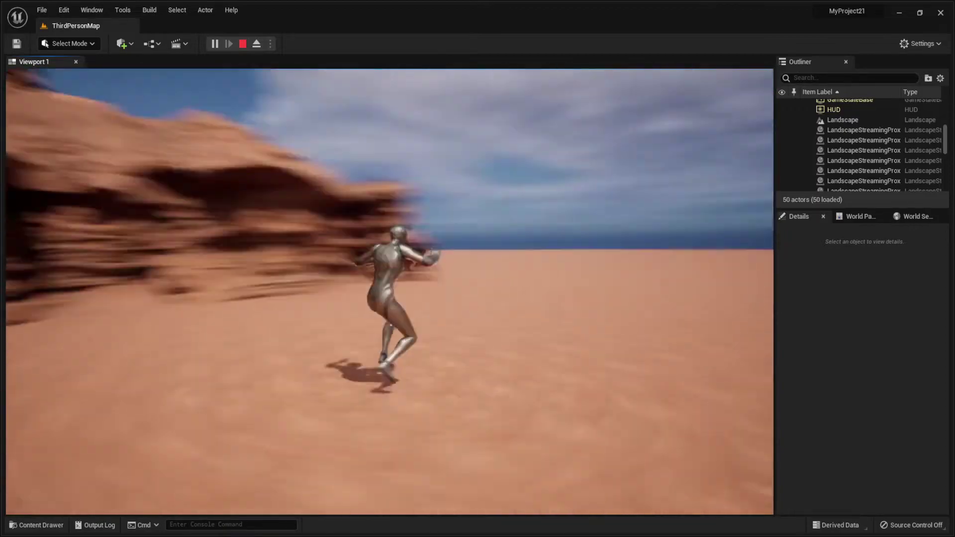
pyautogui.press('a')
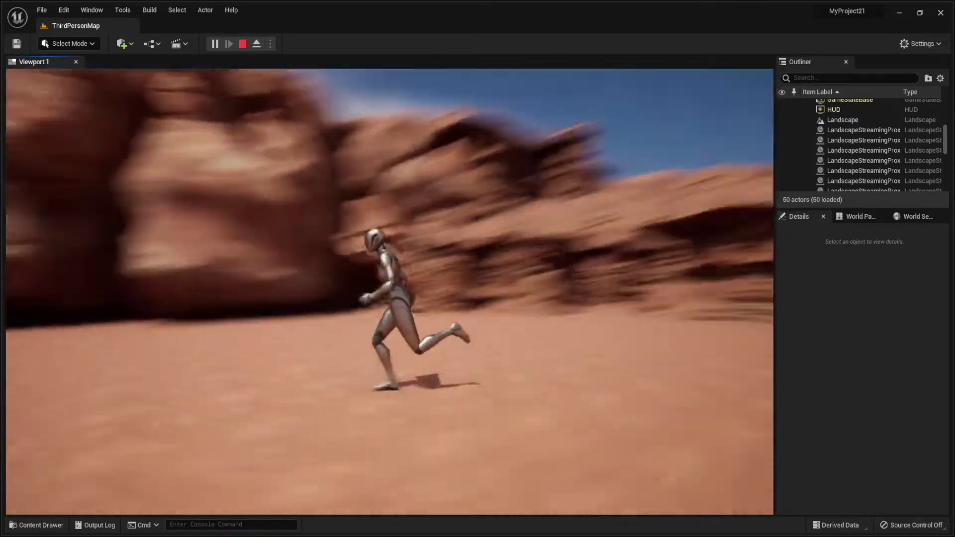
pyautogui.press('space')
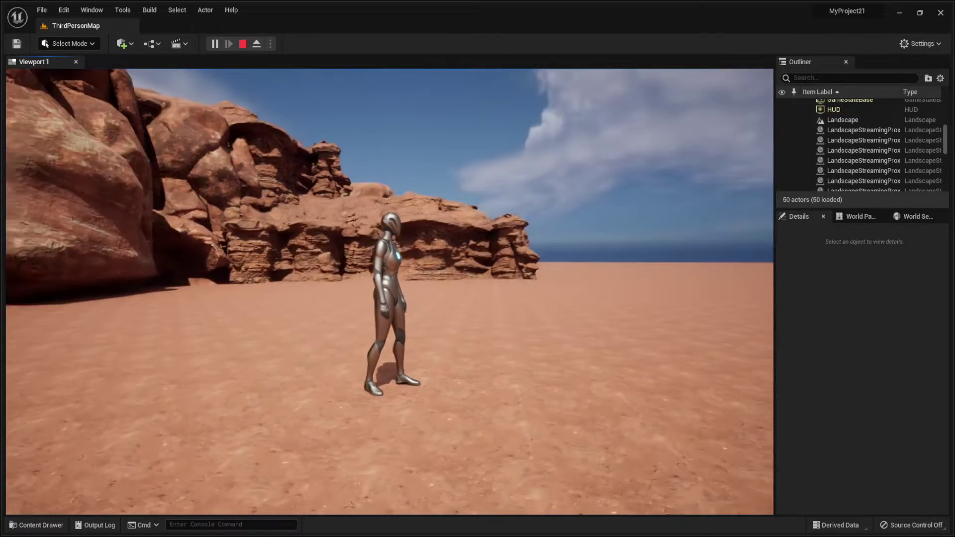
pyautogui.press('Escape')
# Examine the whole cliff formation and the surrounding sand from above.
pyautogui.moveTo(390, 291)
pyautogui.mouseDown(button='right')
pyautogui.moveTo(376, 239)
pyautogui.moveTo(385, 300)
pyautogui.mouseUp(button='right')
pyautogui.press('w')
pyautogui.press('s')
pyautogui.moveTo(269, 203); pyautogui.dragTo(219, 244, button='right')
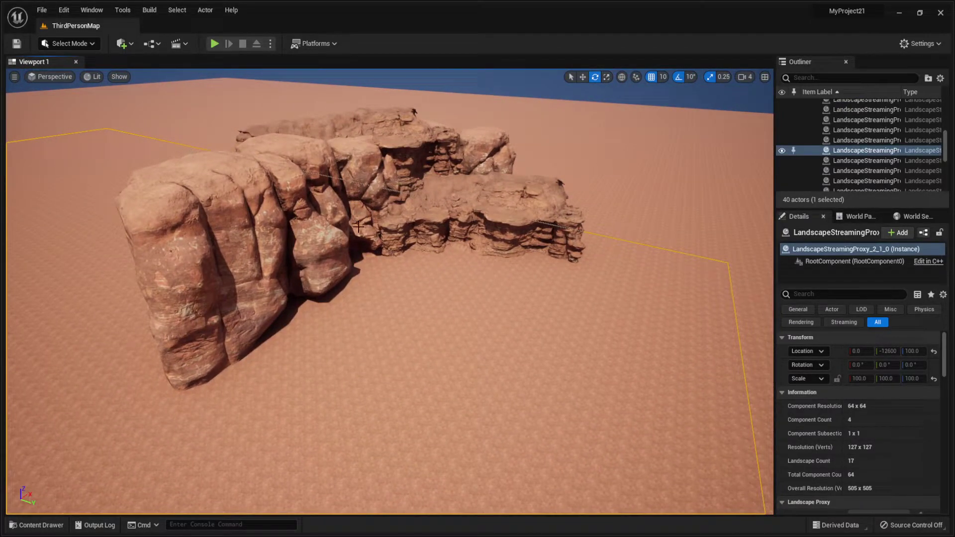
pyautogui.moveTo(358, 227); pyautogui.dragTo(358, 227, button='right')
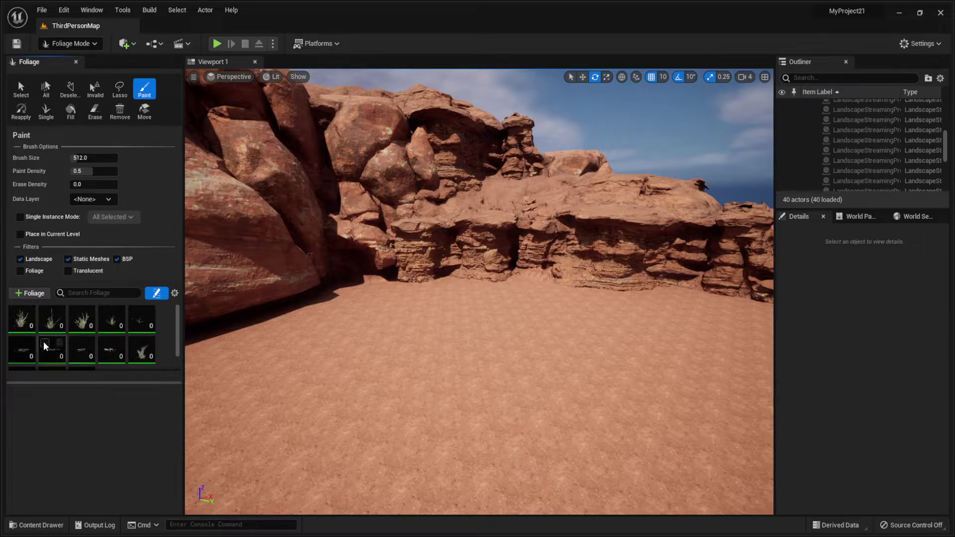
# Paint plants over the sand with a 512 brush at 0.5 density and along the cliff base with about 128 at 1.0.
pyautogui.scroll(-1, 14, 345)
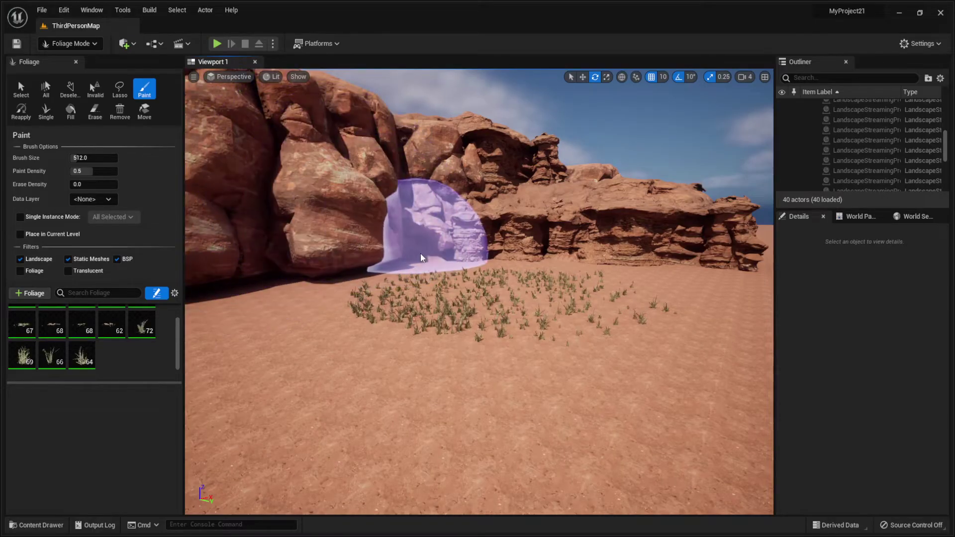
pyautogui.moveTo(317, 299)
pyautogui.mouseDown(button='right')
pyautogui.moveTo(355, 320)
pyautogui.moveTo(354, 293)
pyautogui.moveTo(319, 318)
pyautogui.moveTo(314, 309)
pyautogui.mouseUp(button='right')
pyautogui.press('s')
pyautogui.press('w')
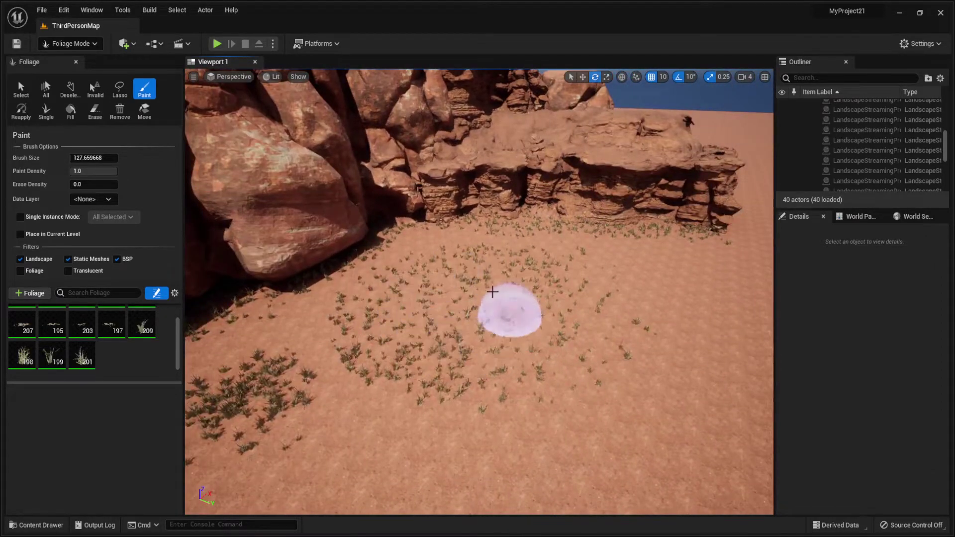
pyautogui.press('w')
pyautogui.moveTo(455, 316)
pyautogui.mouseDown(button='right')
pyautogui.moveTo(447, 324)
pyautogui.moveTo(470, 294)
pyautogui.mouseUp(button='right')
pyautogui.press('s')
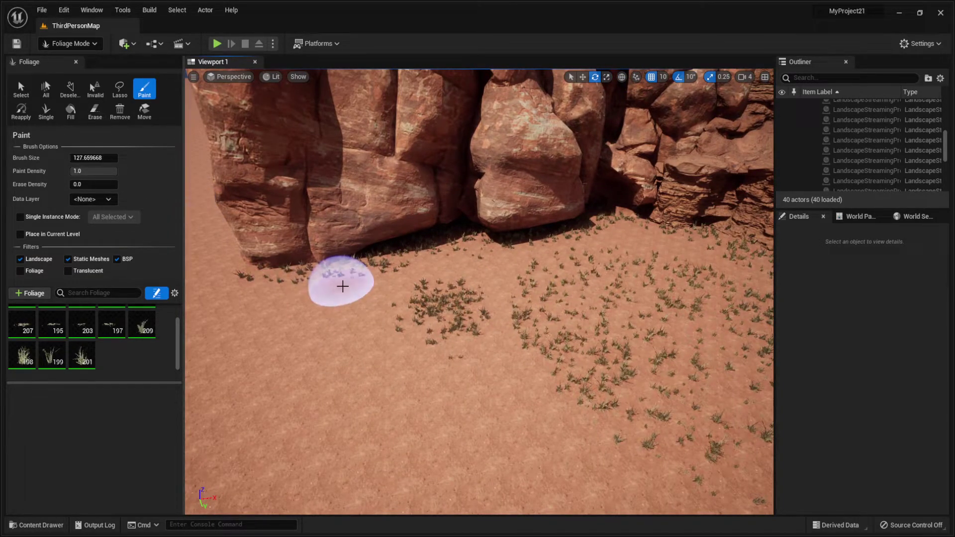
# Erase the painted plants from the cliff base and the open sand.
pyautogui.moveTo(239, 273)
pyautogui.keyDown('shift'); pyautogui.mouseDown()
pyautogui.moveTo(406, 260)
pyautogui.moveTo(490, 234)
pyautogui.moveTo(323, 261)
pyautogui.moveTo(482, 262)
pyautogui.moveTo(447, 298)
pyautogui.moveTo(584, 311)
pyautogui.moveTo(560, 319)
pyautogui.moveTo(610, 233)
pyautogui.moveTo(582, 224)
pyautogui.mouseUp(); pyautogui.keyUp('shift')
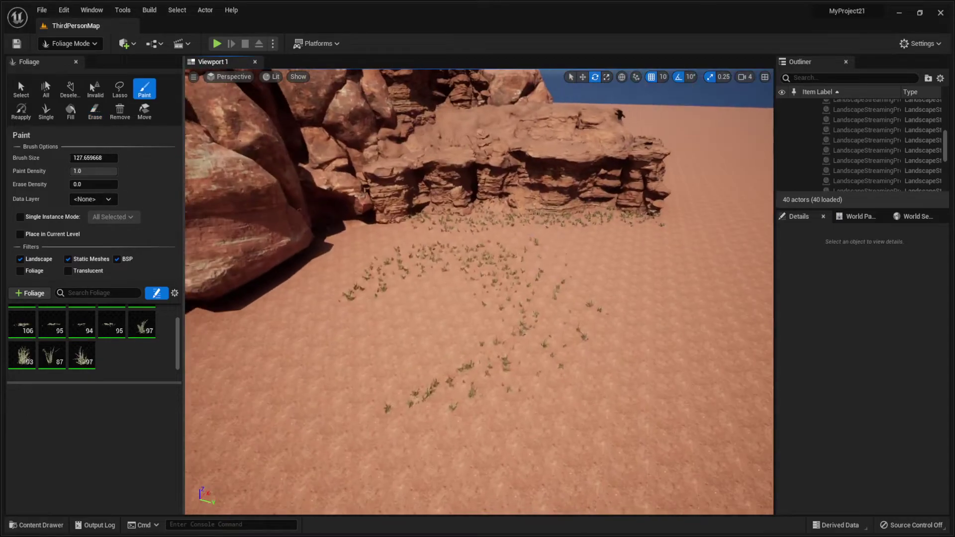
pyautogui.moveTo(491, 235)
pyautogui.keyDown('shift'); pyautogui.mouseDown()
pyautogui.moveTo(399, 215)
pyautogui.moveTo(642, 212)
pyautogui.moveTo(449, 215)
pyautogui.moveTo(622, 211)
pyautogui.moveTo(458, 246)
pyautogui.moveTo(348, 310)
pyautogui.moveTo(443, 221)
pyautogui.moveTo(646, 208)
pyautogui.moveTo(462, 284)
pyautogui.moveTo(534, 294)
pyautogui.moveTo(404, 399)
pyautogui.moveTo(575, 241)
pyautogui.moveTo(533, 390)
pyautogui.mouseUp(); pyautogui.keyUp('shift')
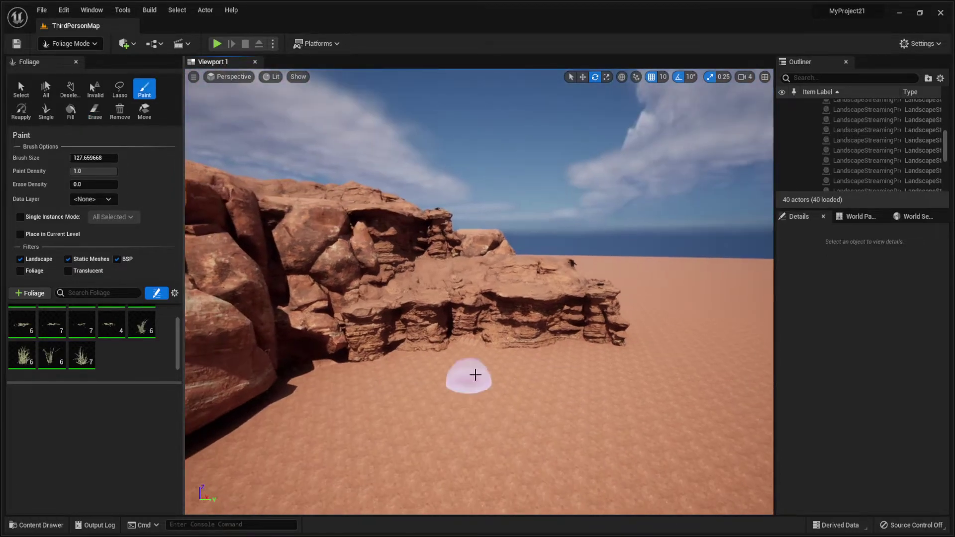
# Paint all the plant types densely along the base of the whole cliff with a brush of about 128 at 1.0 density.
pyautogui.moveTo(73, 332)
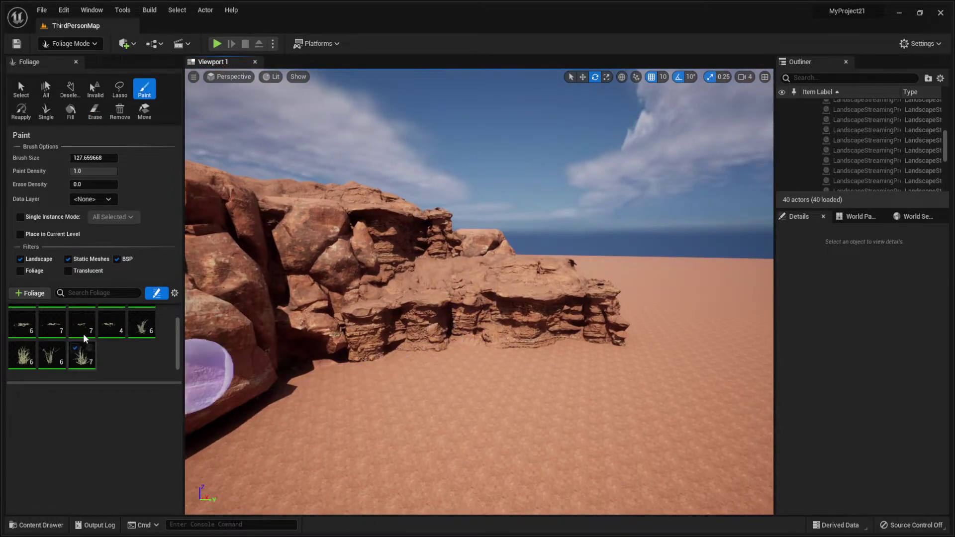
pyautogui.moveTo(308, 263)
pyautogui.mouseDown(button='right')
pyautogui.moveTo(278, 269)
pyautogui.moveTo(289, 311)
pyautogui.mouseUp(button='right')
pyautogui.press('s')
pyautogui.moveTo(196, 244); pyautogui.dragTo(196, 245, button='right')
pyautogui.click(95, 111)
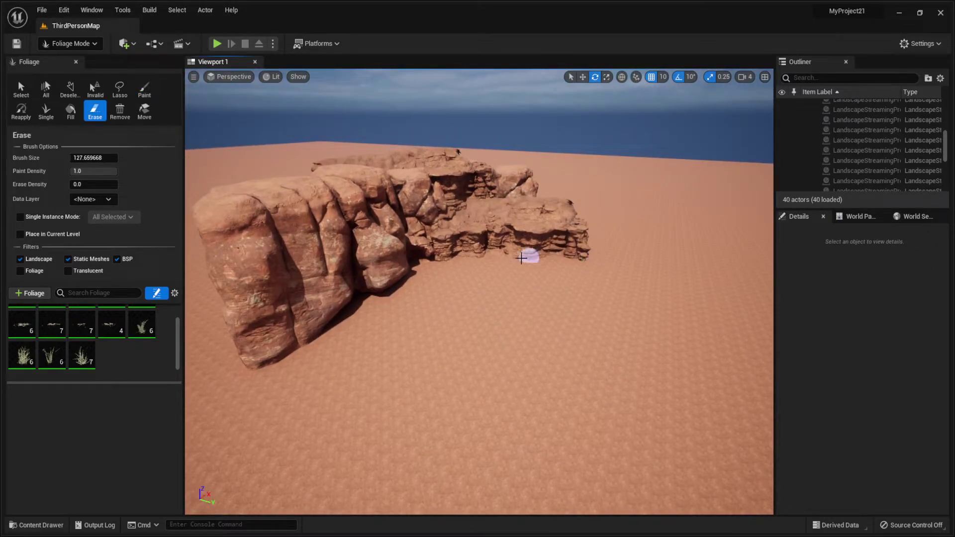
pyautogui.press('p')
pyautogui.moveTo(413, 287)
pyautogui.mouseDown()
pyautogui.moveTo(266, 362)
pyautogui.moveTo(315, 351)
pyautogui.moveTo(363, 299)
pyautogui.moveTo(432, 259)
pyautogui.moveTo(566, 255)
pyautogui.moveTo(389, 296)
pyautogui.moveTo(293, 369)
pyautogui.moveTo(416, 303)
pyautogui.moveTo(356, 368)
pyautogui.mouseUp()
pyautogui.moveTo(356, 368); pyautogui.dragTo(572, 356, button='right')
pyautogui.moveTo(477, 312); pyautogui.dragTo(378, 287, button='right')
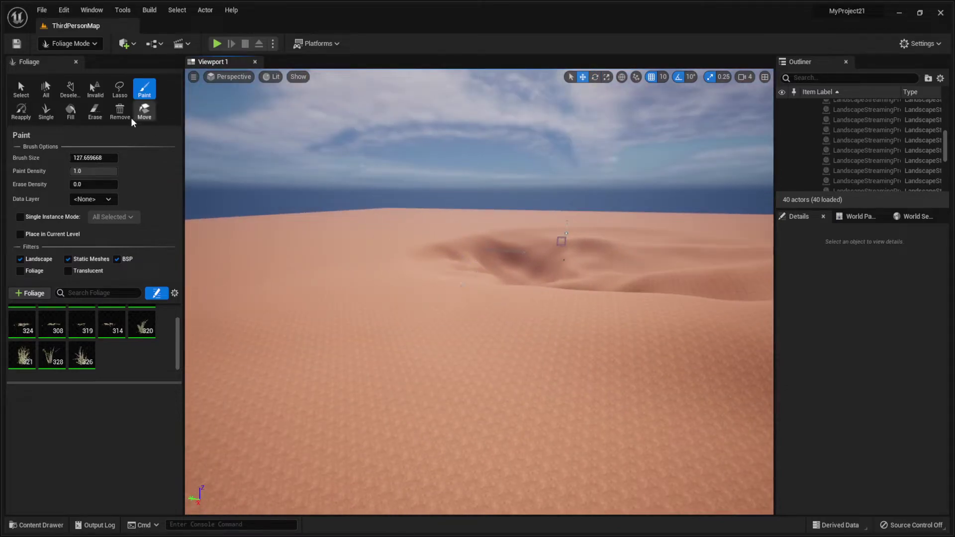
# Switch to selection mode and move the PlayerStart across the sand to about X 10370, Y -1990, in front of the cliffs.
pyautogui.click(61, 44)
pyautogui.click(72, 54)
pyautogui.moveTo(264, 188); pyautogui.dragTo(375, 237, button='right')
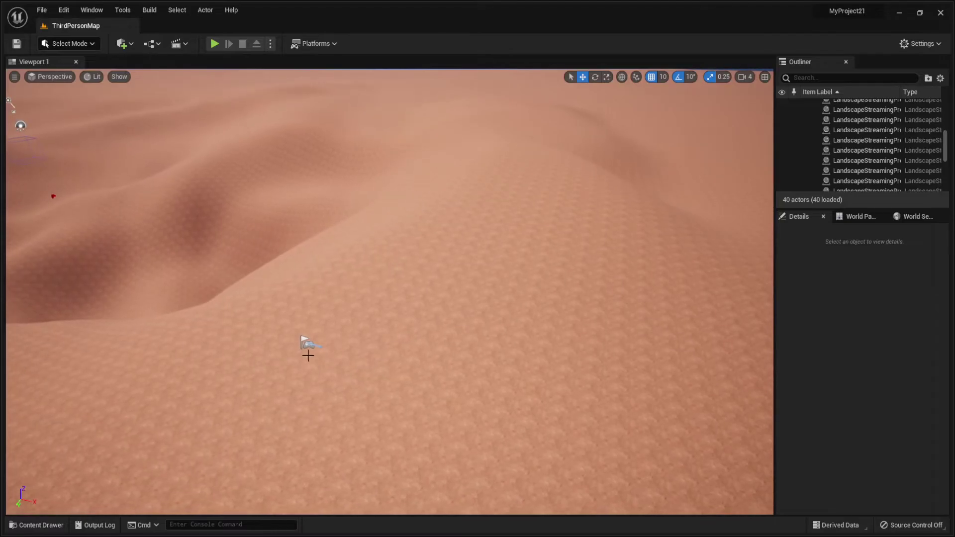
pyautogui.click(305, 351)
pyautogui.click(303, 343)
pyautogui.moveTo(327, 349); pyautogui.dragTo(646, 360)
pyautogui.moveTo(697, 342); pyautogui.dragTo(741, 393, button='right')
pyautogui.moveTo(323, 325); pyautogui.dragTo(323, 321)
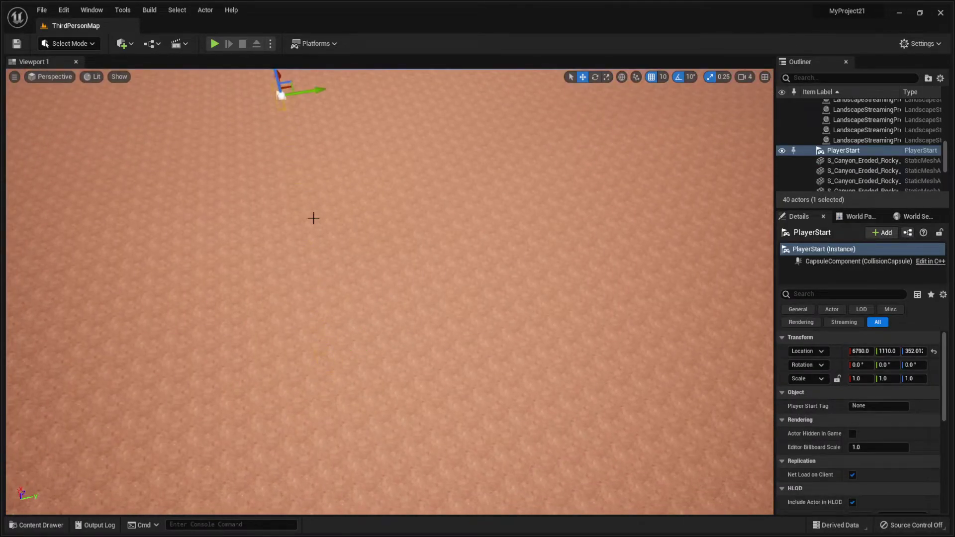
pyautogui.moveTo(318, 293); pyautogui.dragTo(309, 219, button='right')
pyautogui.moveTo(320, 305); pyautogui.dragTo(114, 191)
# Play-test the level, running the character through the plants along the cliff base and inspecting them up close.
pyautogui.click(215, 43)
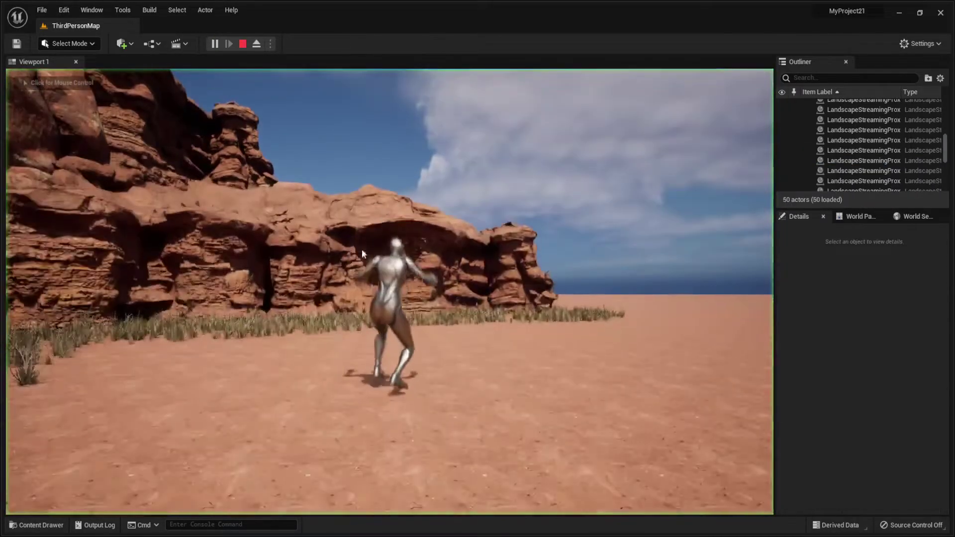
pyautogui.click(368, 251)
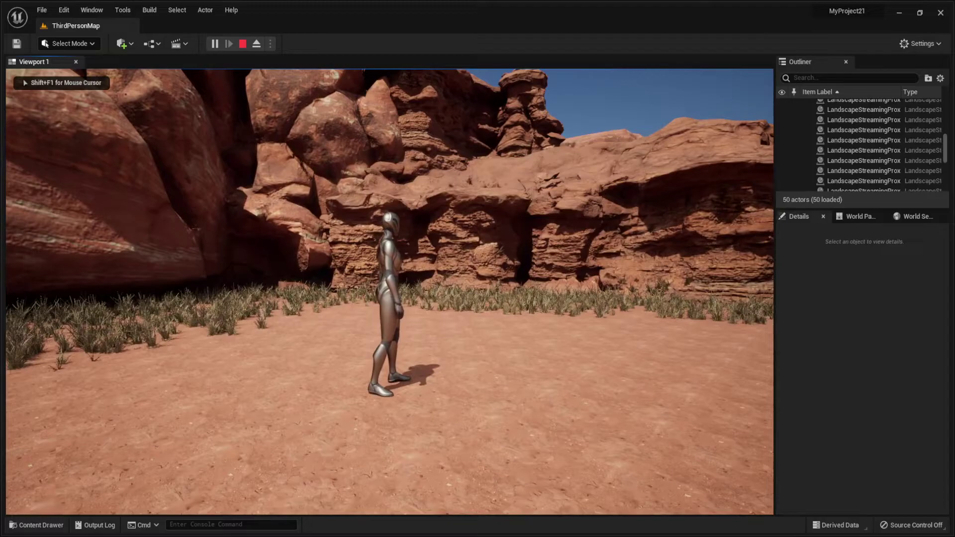
pyautogui.press('w')
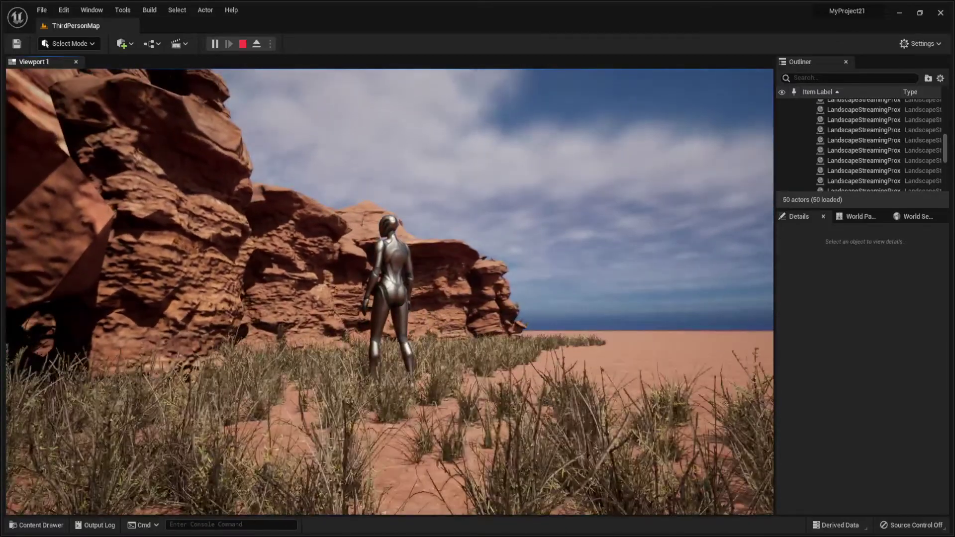
pyautogui.press('d')
pyautogui.press('space')
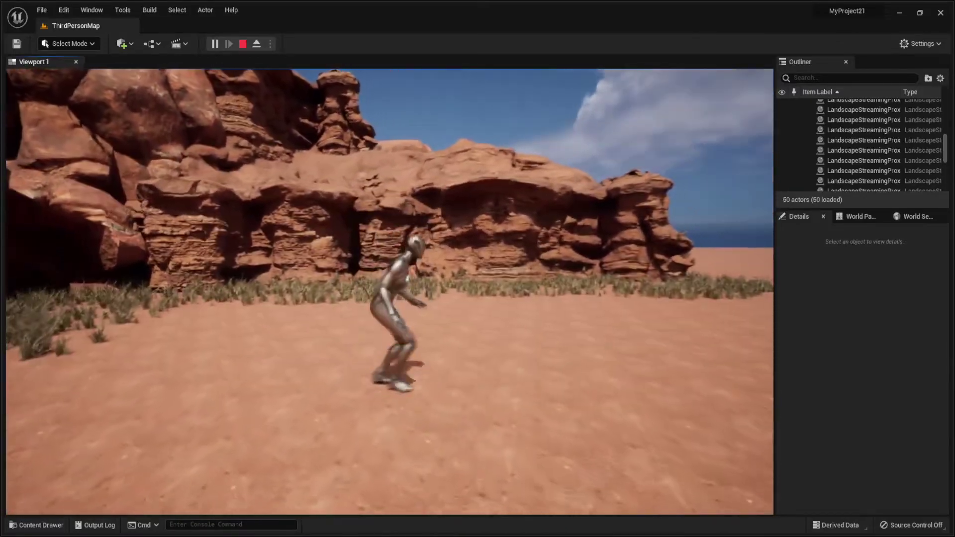
pyautogui.press('w')
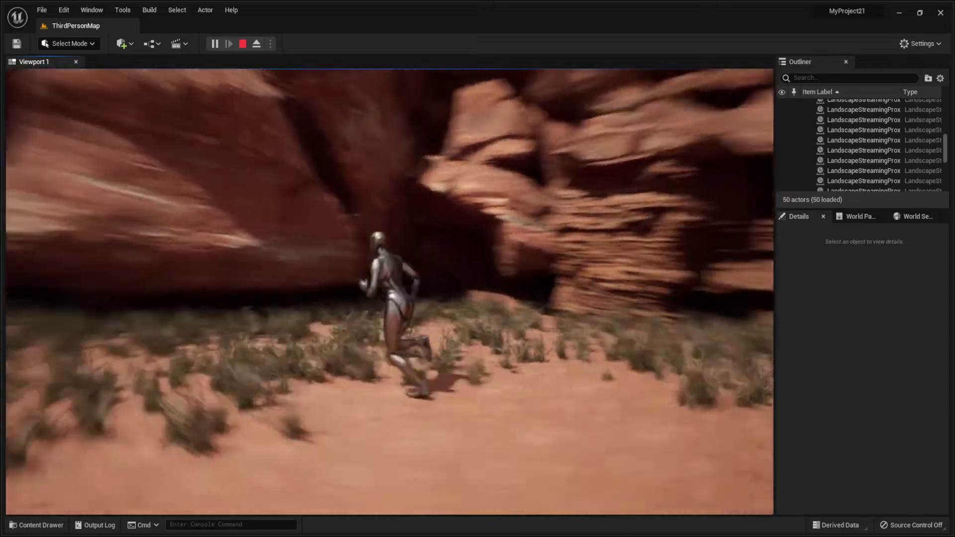
pyautogui.press('a')
pyautogui.press('d')
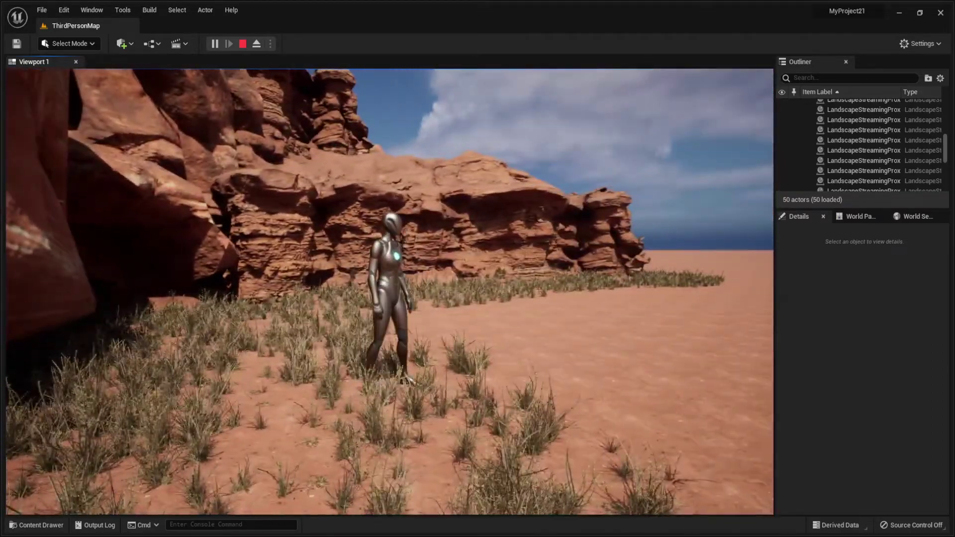
# Run and jump the character away from the cliff across the open sand and end the play-test.
pyautogui.press('d')
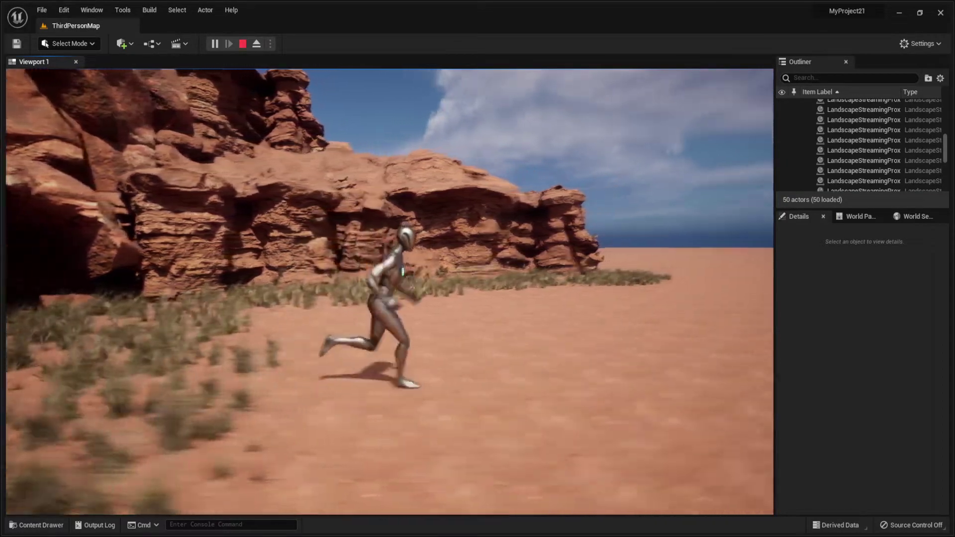
pyautogui.press('space')
pyautogui.press('space')
pyautogui.press('s')
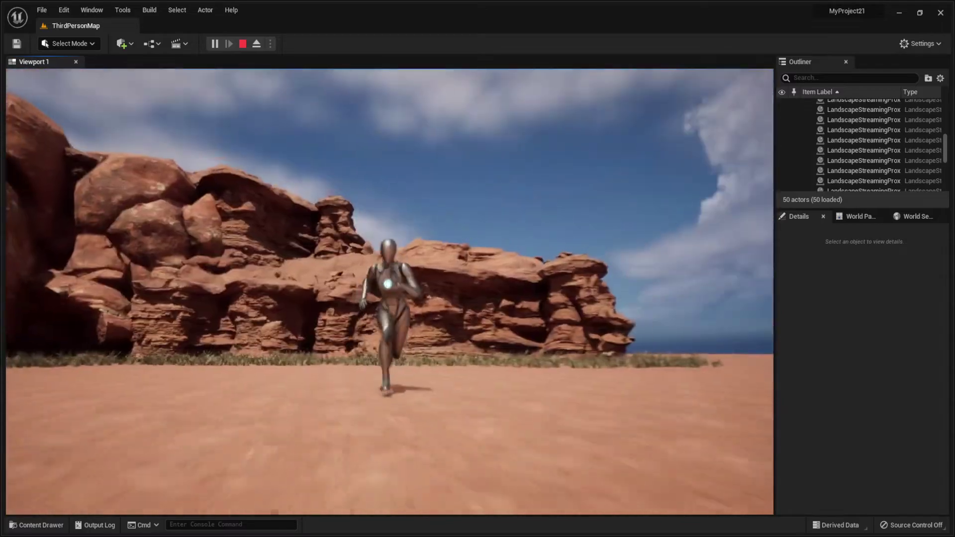
pyautogui.press('Escape')
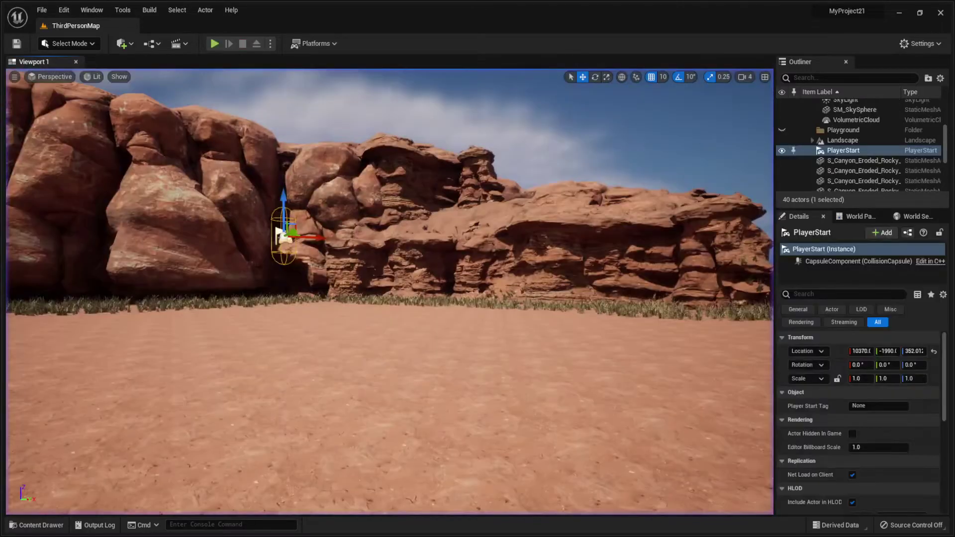
# Rotate the sun through several angles and settle on a low, warm light that strikes the large cliff face from the side.
pyautogui.press('f')
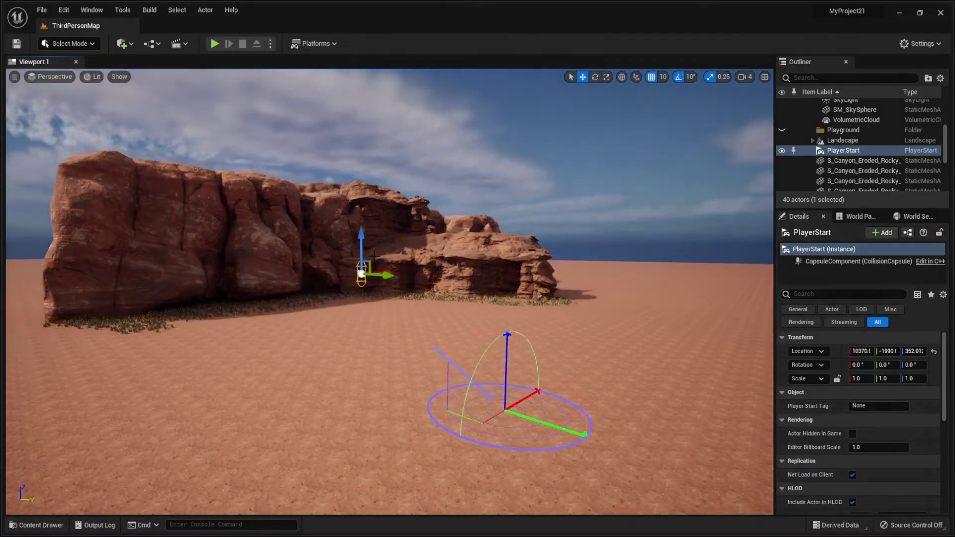
pyautogui.hotkey('ctrl', 'l')
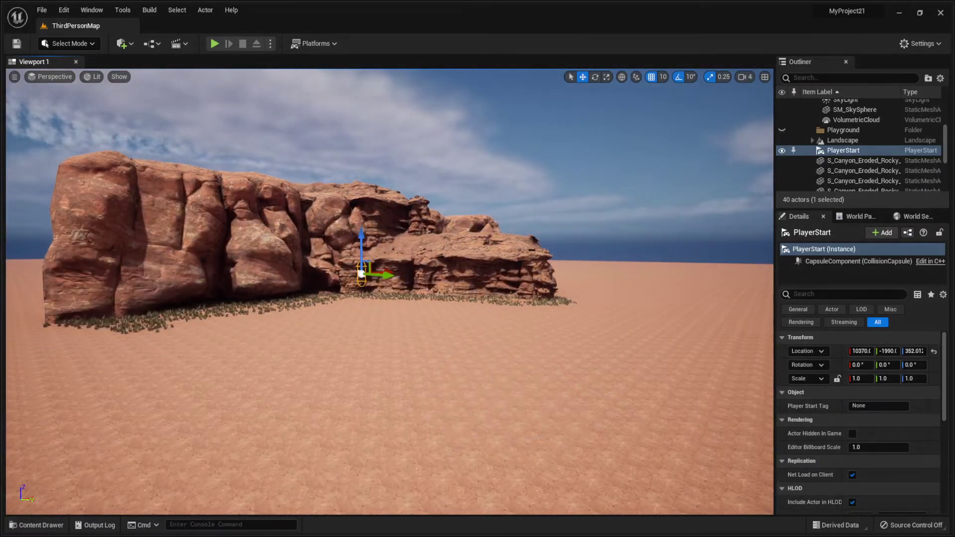
pyautogui.hotkey('ctrl', 'l')
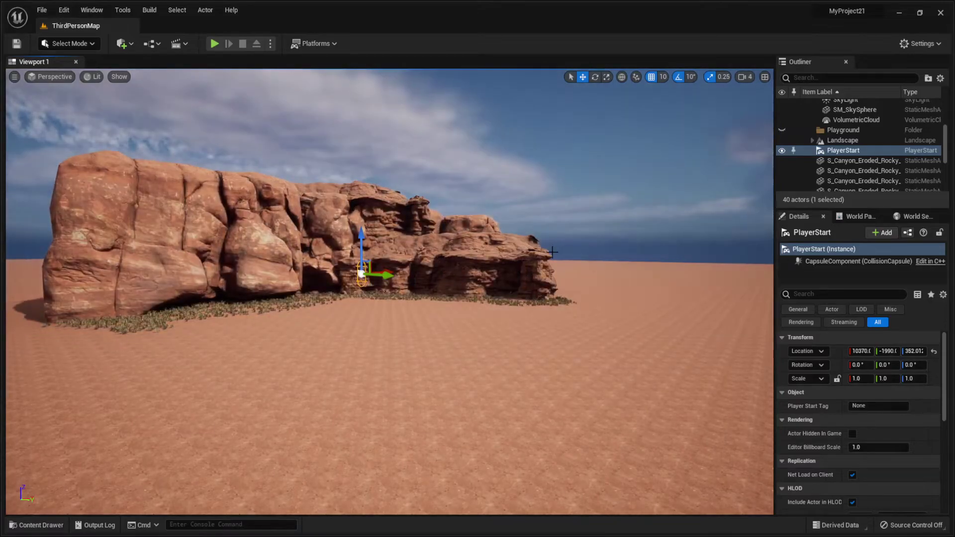
pyautogui.hotkey('ctrl', 'l')
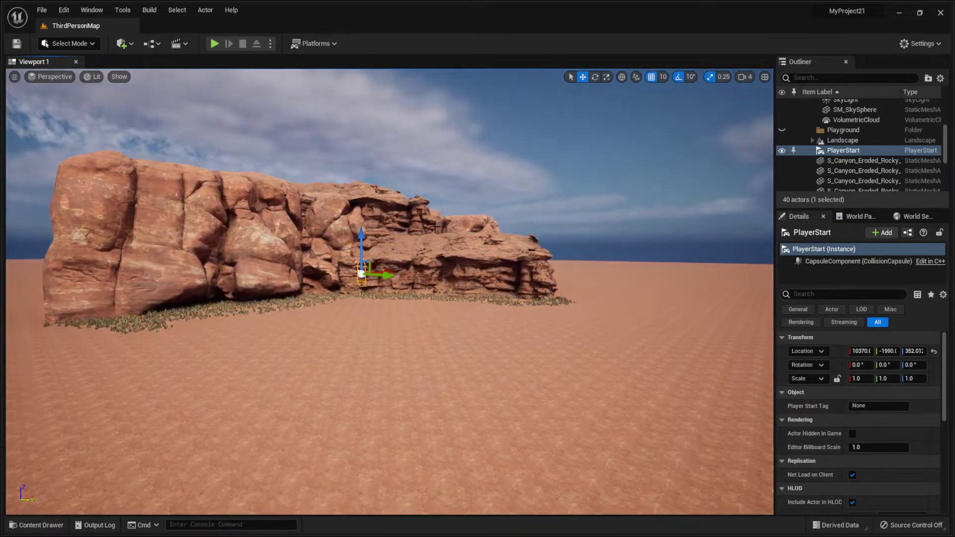
pyautogui.hotkey('ctrl', 'l')
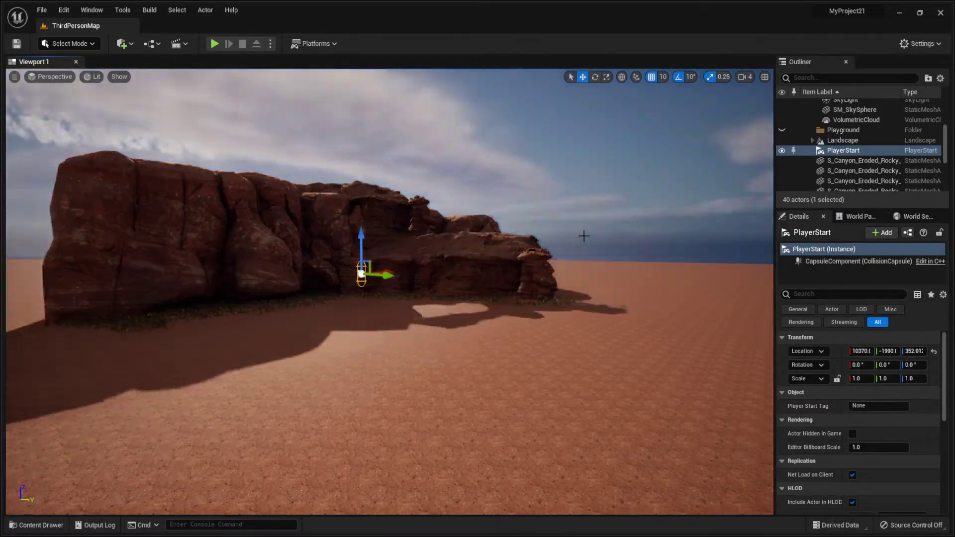
pyautogui.hotkey('ctrl', 'l')
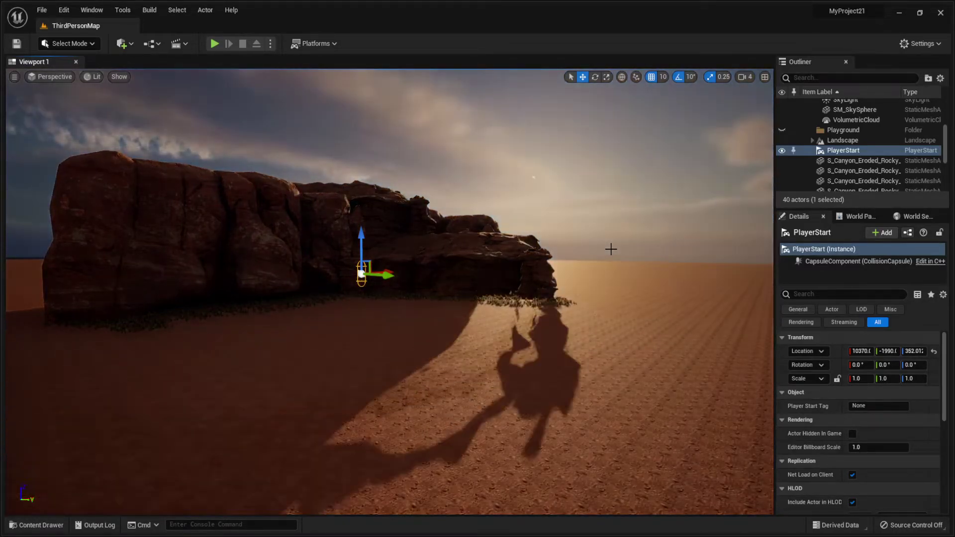
pyautogui.hotkey('ctrl', 'l')
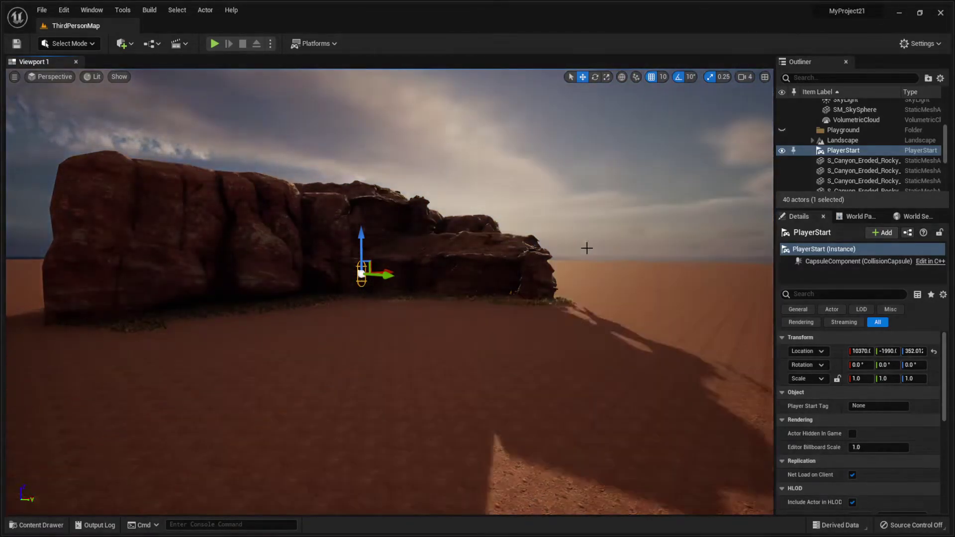
pyautogui.hotkey('ctrl', 'l')
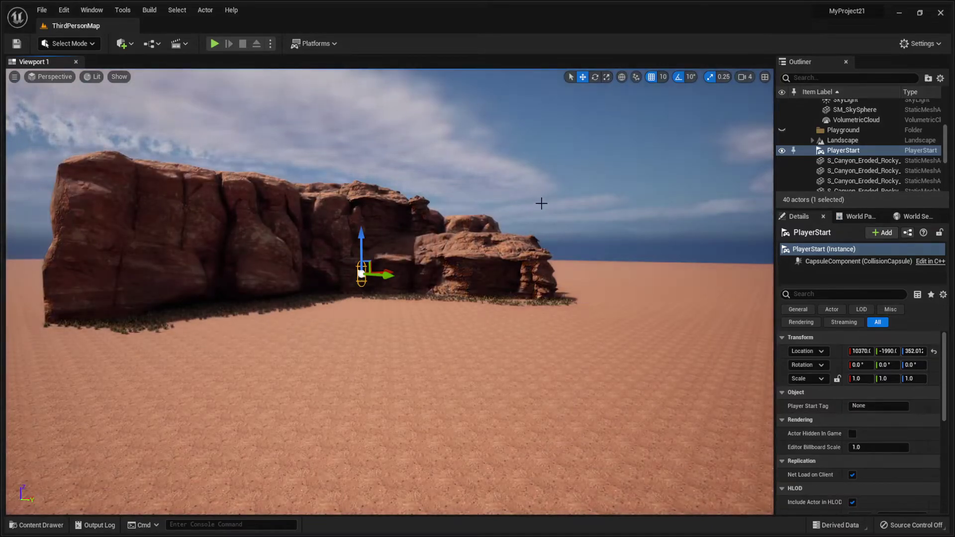
pyautogui.hotkey('ctrl', 'l')
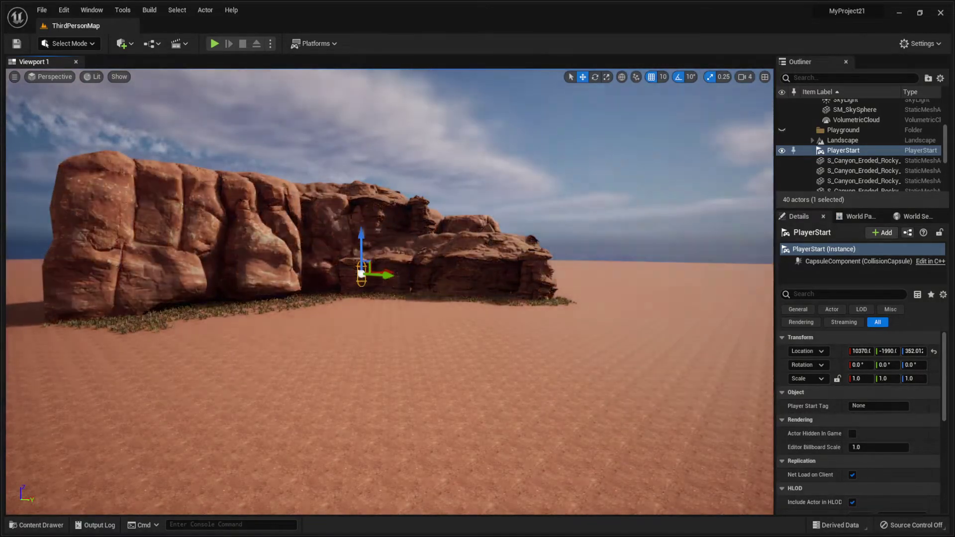
pyautogui.hotkey('ctrl', 'l')
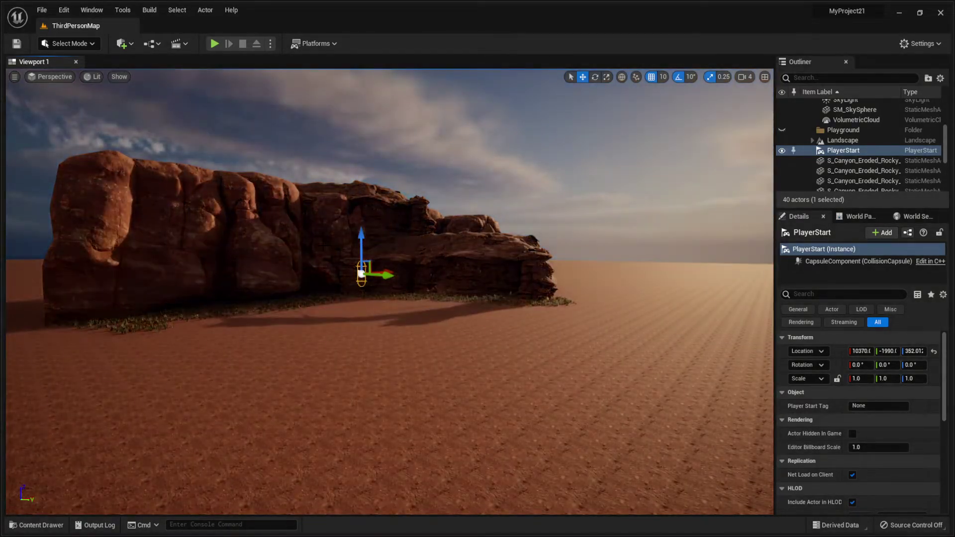
pyautogui.hotkey('ctrl', 'l')
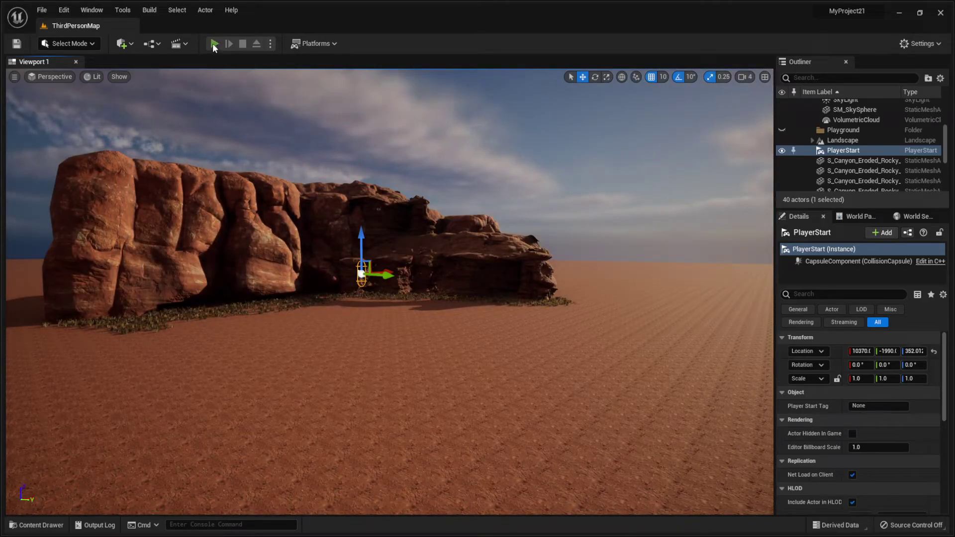
# Play-test the level under the low sun, running and jumping beside the cliffs, and view the formation from a distance after stopping.
pyautogui.click(214, 43)
pyautogui.press('a')
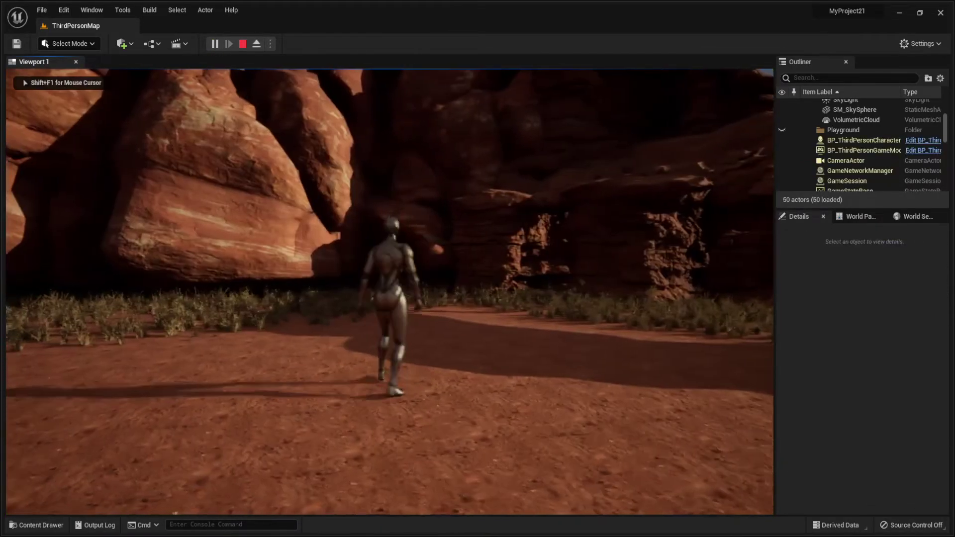
pyautogui.press('s')
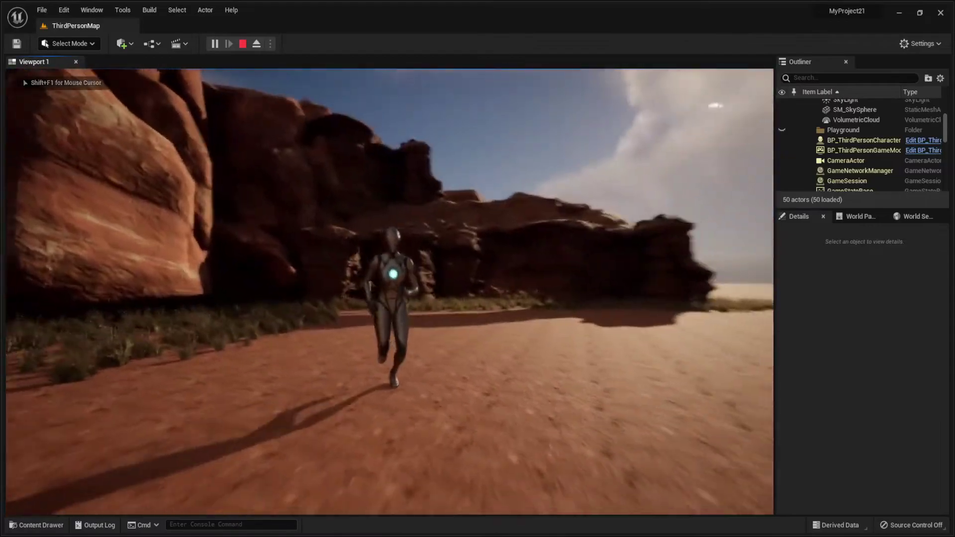
pyautogui.press('space')
pyautogui.press('space')
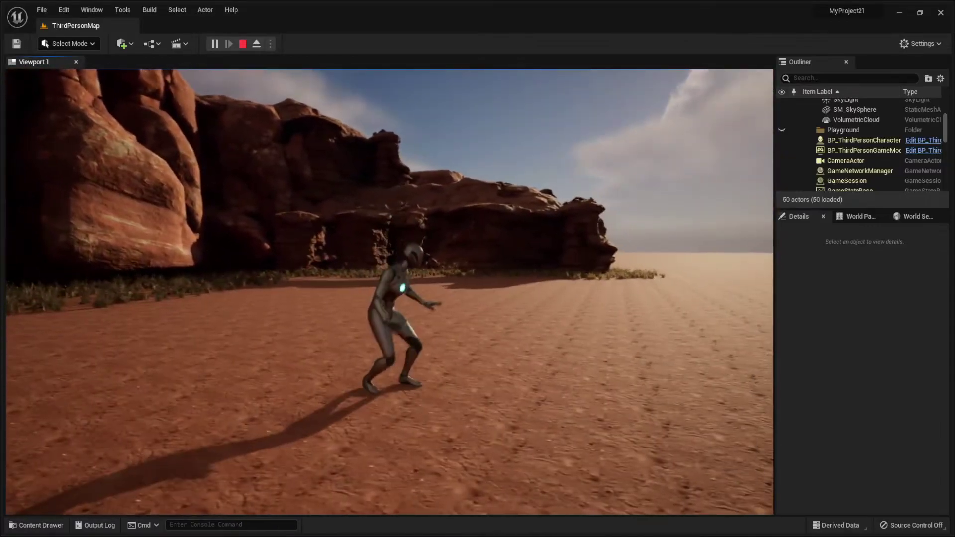
pyautogui.press('Escape')
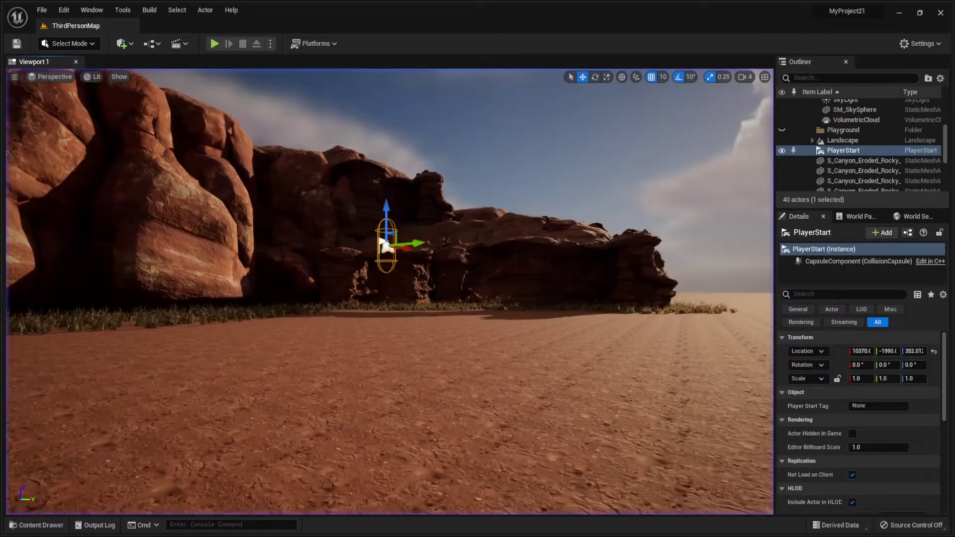
pyautogui.press('s')
pyautogui.moveTo(389, 292)
pyautogui.mouseDown(button='right')
pyautogui.moveTo(378, 348)
pyautogui.moveTo(390, 294)
pyautogui.mouseUp(button='right')
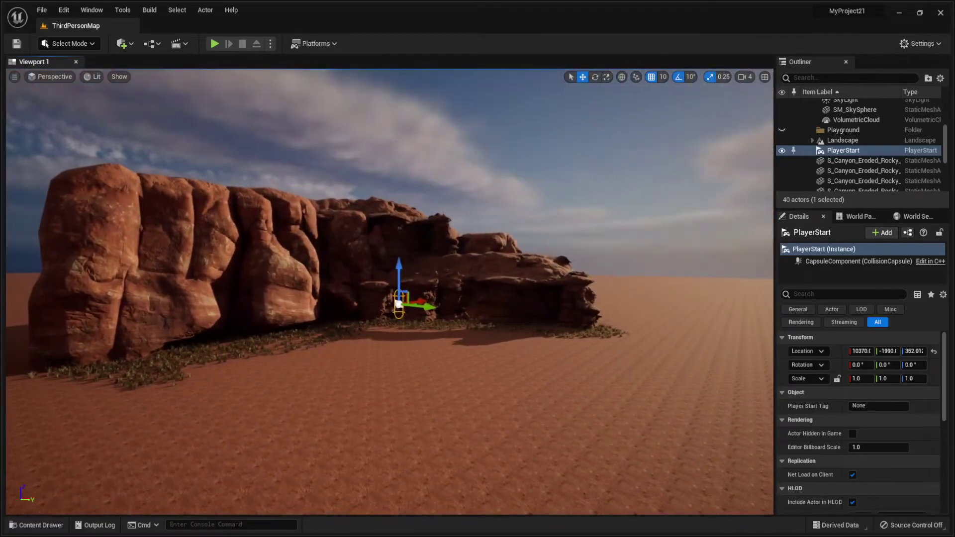
pyautogui.click(397, 303)
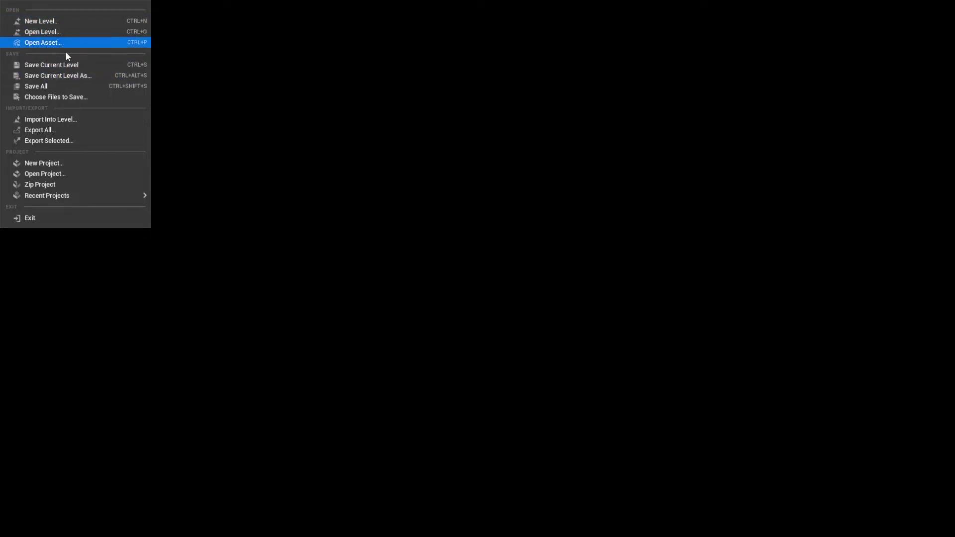
# Browse the list of existing projects and open the MyProject20 project.
pyautogui.click(78, 173)
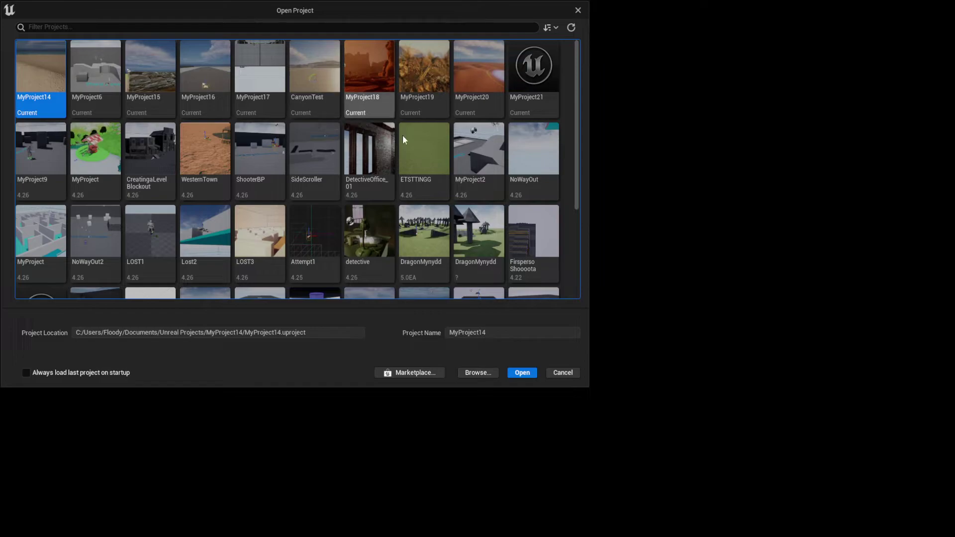
pyautogui.click(80, 100)
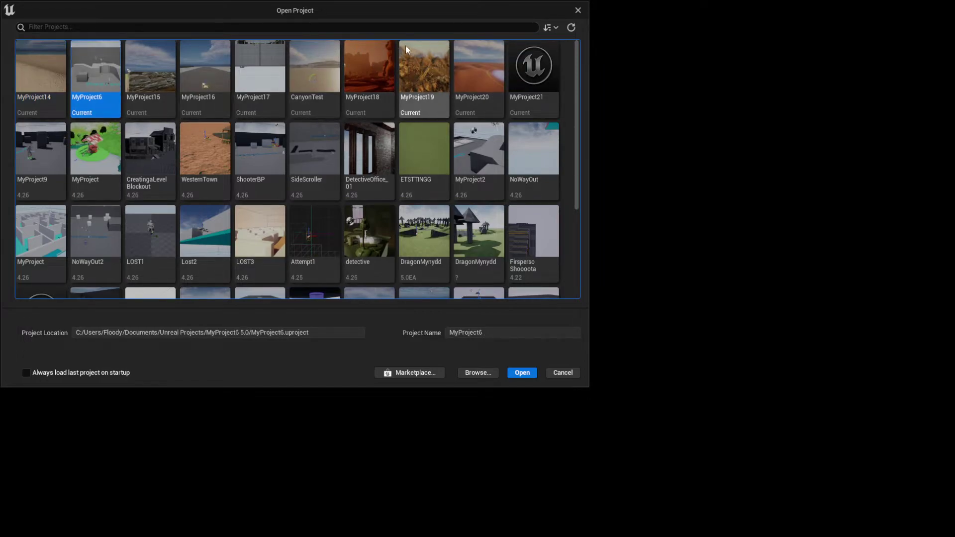
pyautogui.click(402, 28)
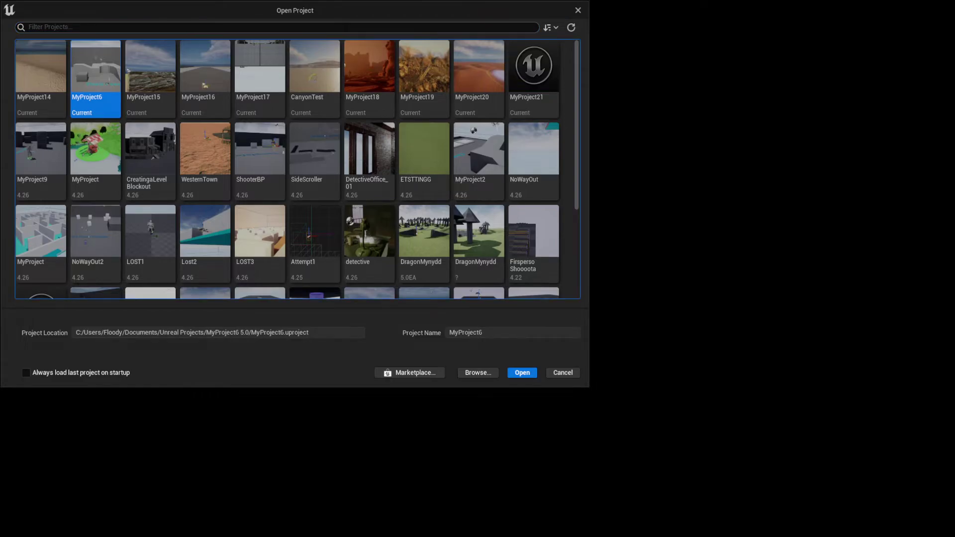
pyautogui.click(426, 29)
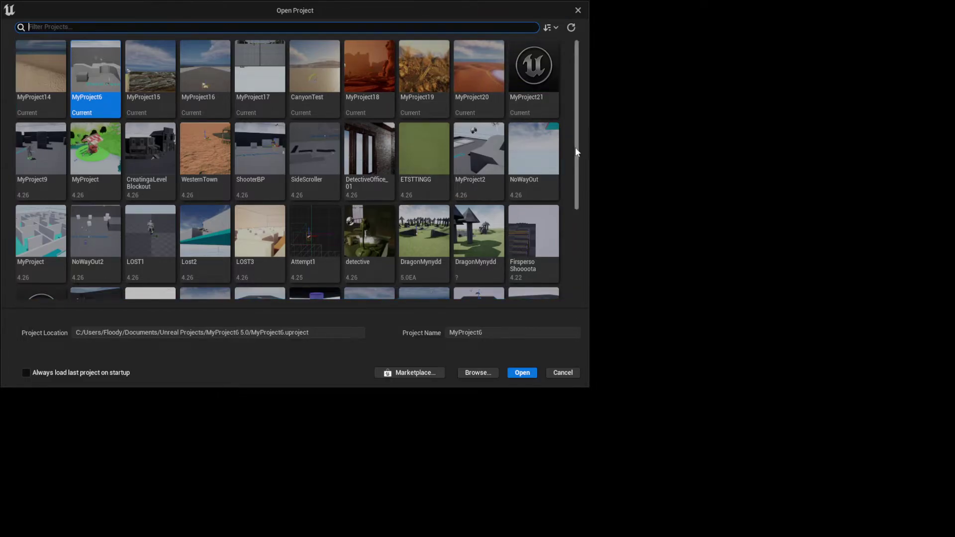
pyautogui.moveTo(575, 149); pyautogui.dragTo(574, 255)
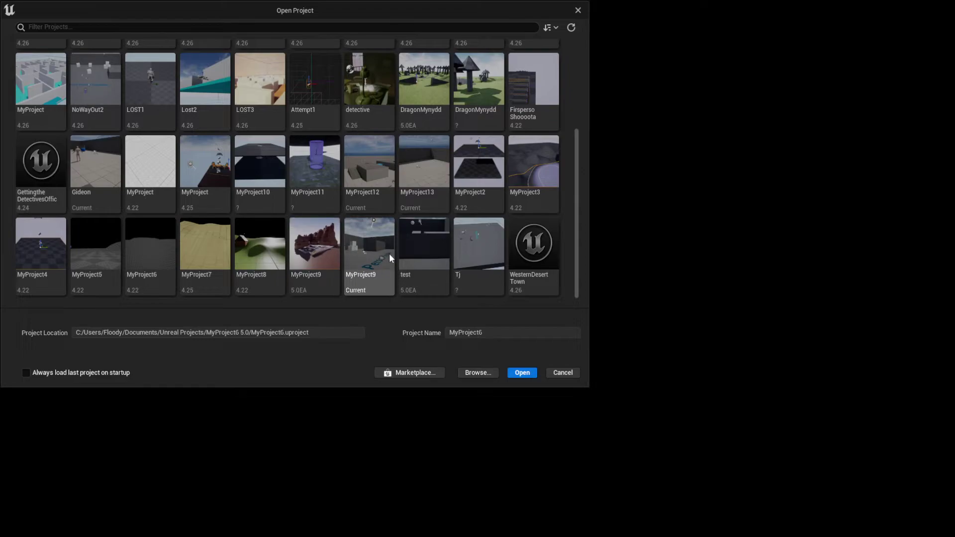
pyautogui.scroll(2, 304, 175)
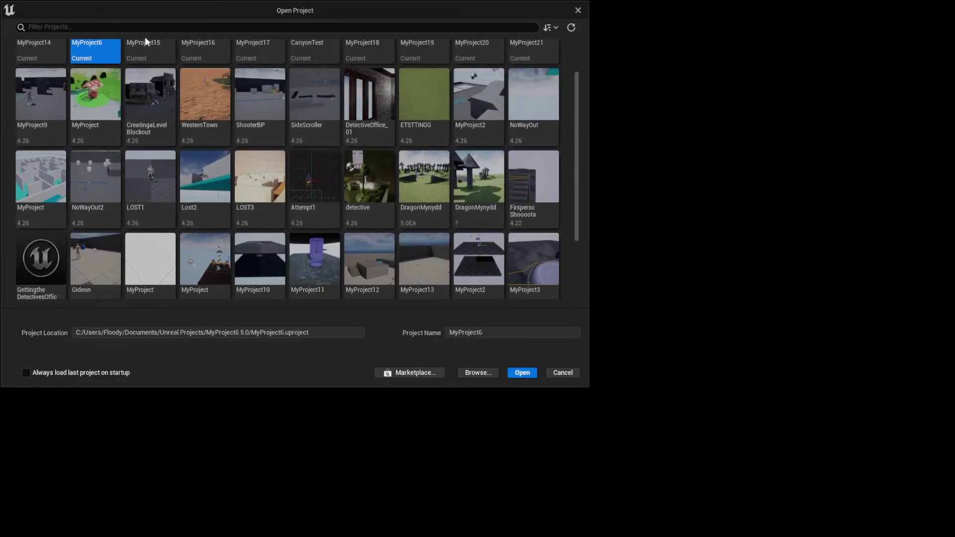
pyautogui.scroll(1, 223, 170)
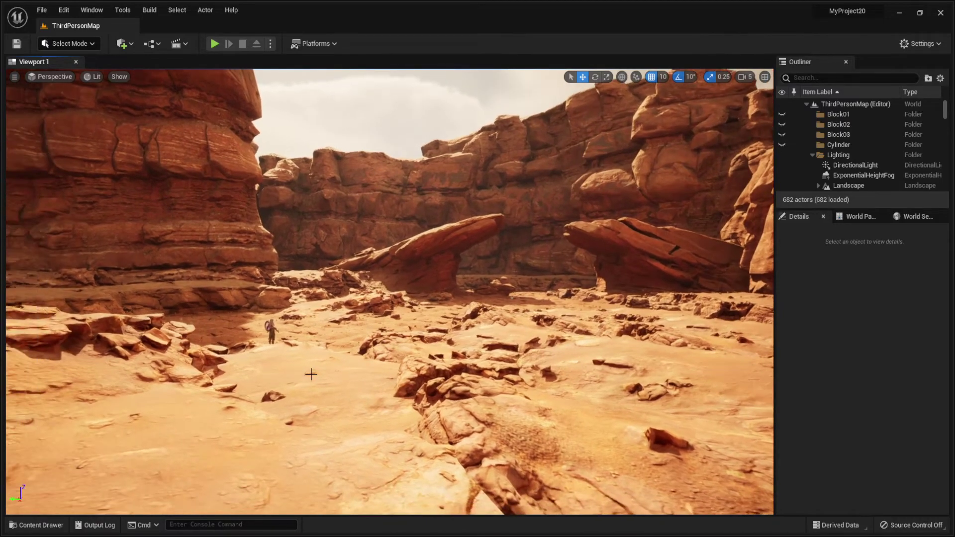
# Raise the foreground sandstone butte ledge by 10 units and rotate the overhanging rock formation beyond the character to a new angle.
pyautogui.click(309, 373)
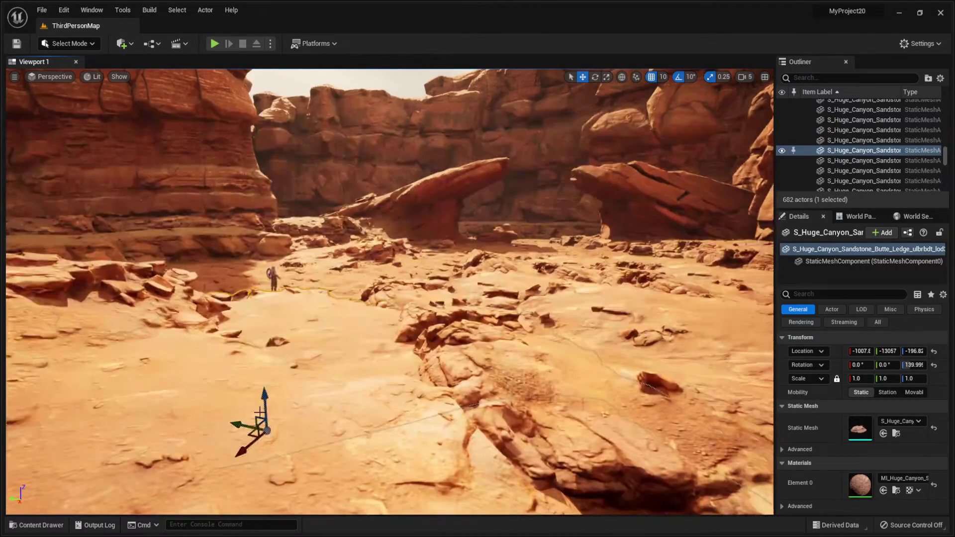
pyautogui.moveTo(259, 413); pyautogui.dragTo(276, 394)
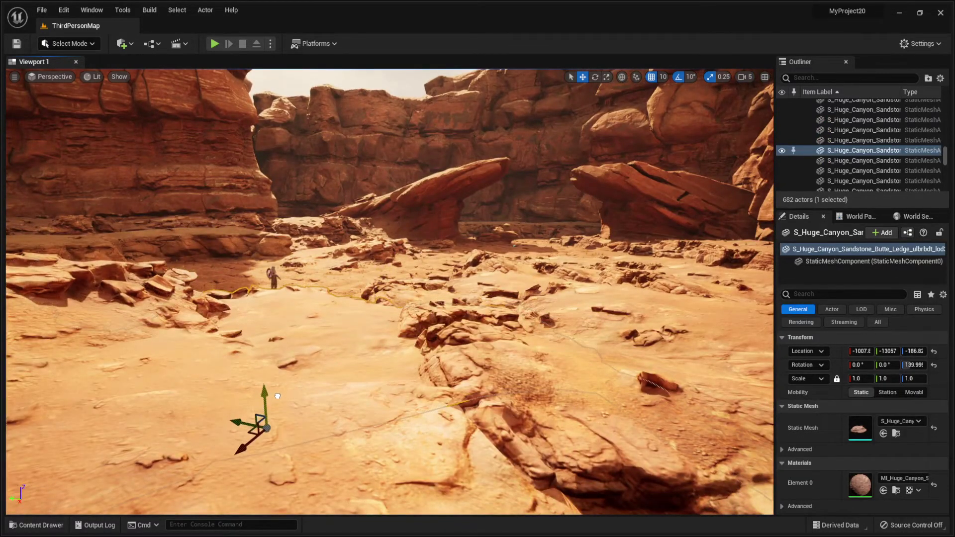
pyautogui.click(393, 214)
pyautogui.moveTo(393, 213)
pyautogui.mouseDown()
pyautogui.moveTo(393, 189)
pyautogui.moveTo(394, 204)
pyautogui.mouseUp()
pyautogui.press('e')
pyautogui.moveTo(401, 244); pyautogui.dragTo(348, 228)
# Select two of the massive cliff pieces in the back wall and the other overhanging rock formation in turn to inspect them.
pyautogui.click(282, 206)
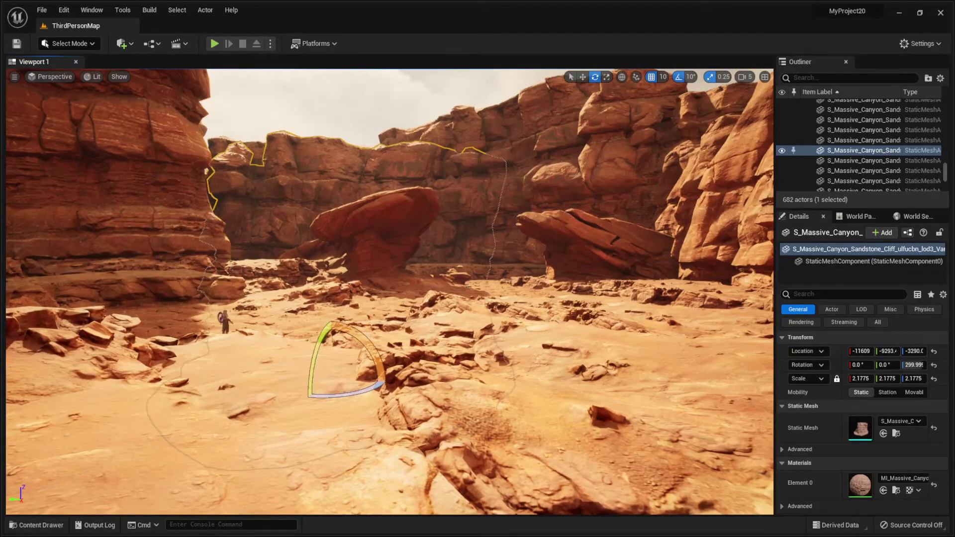
pyautogui.click(439, 170)
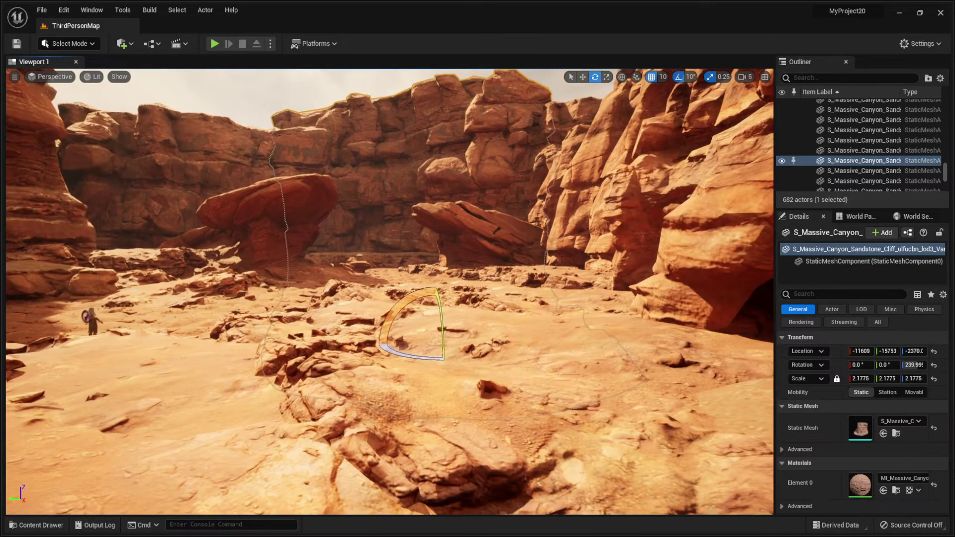
pyautogui.click(480, 234)
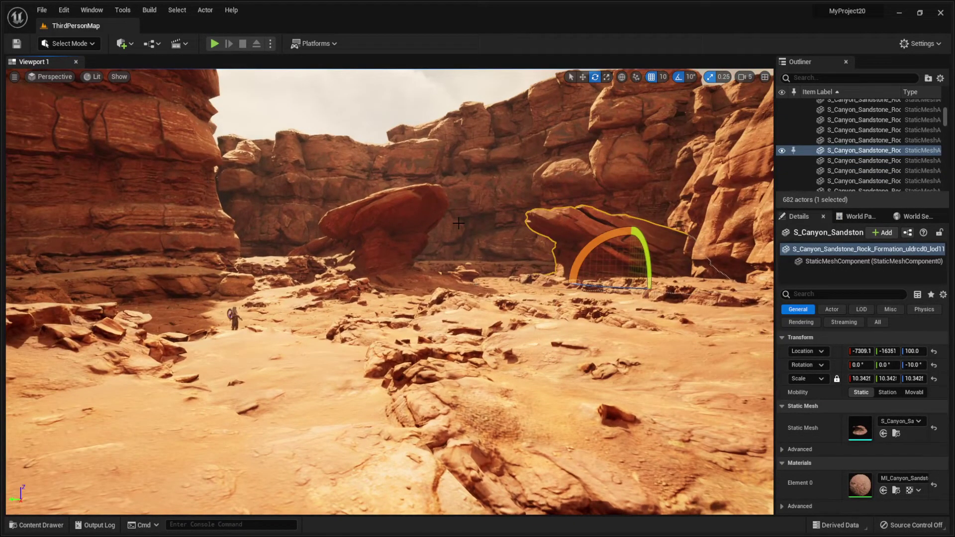
# Rotate the sun through several angles and settle on a warm light that strikes the back canyon wall and leaves the foreground in shadow.
pyautogui.hotkey('ctrl', 'l')
pyautogui.hotkey('ctrl', 'l')
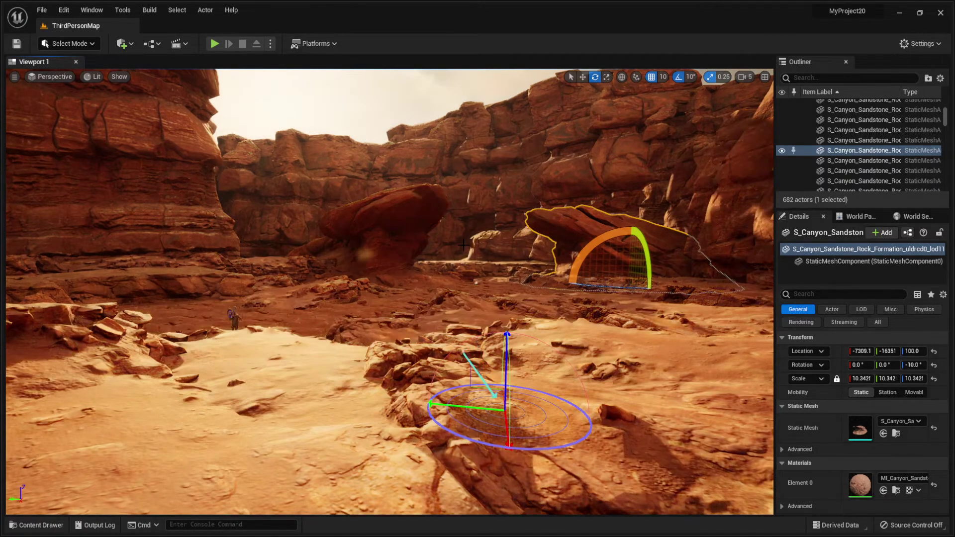
pyautogui.hotkey('ctrl', 'l')
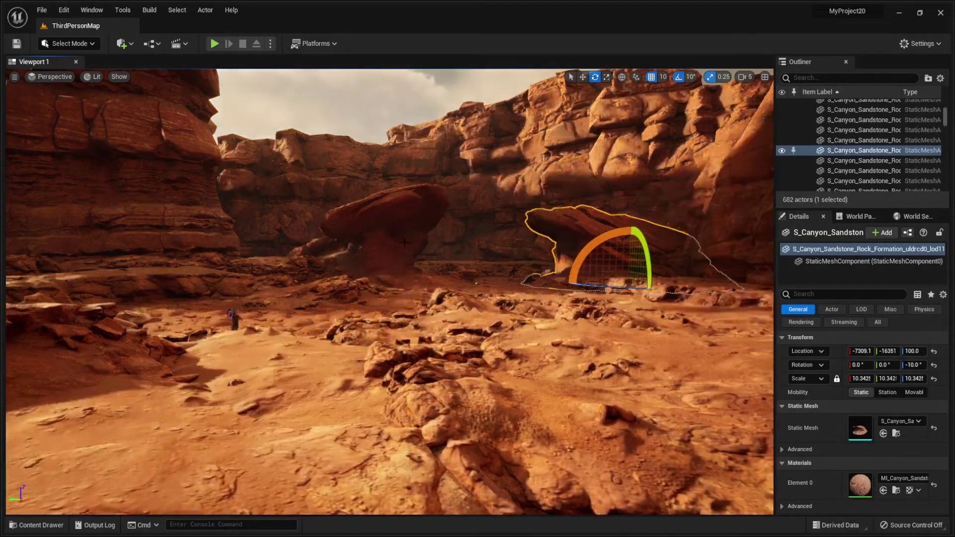
pyautogui.hotkey('ctrl', 'l')
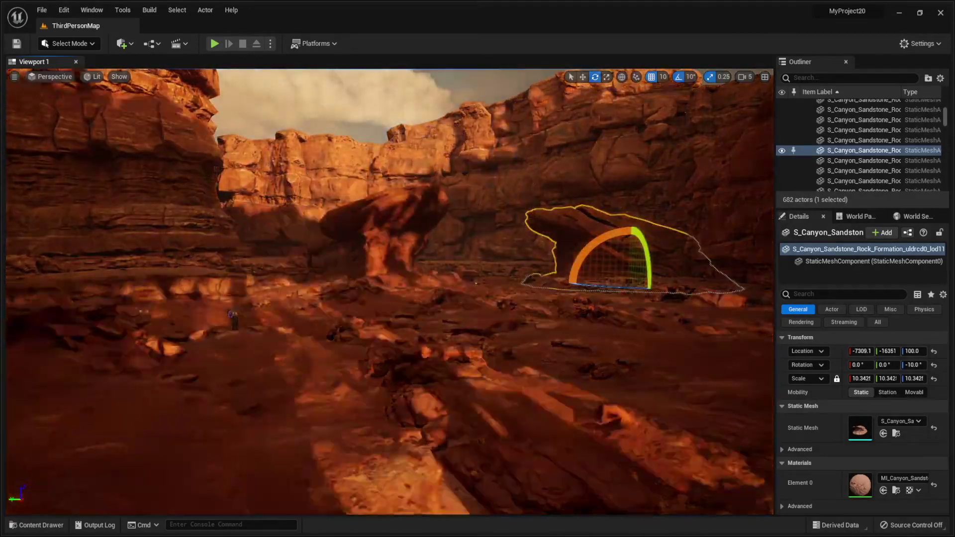
pyautogui.hotkey('ctrl', 'l')
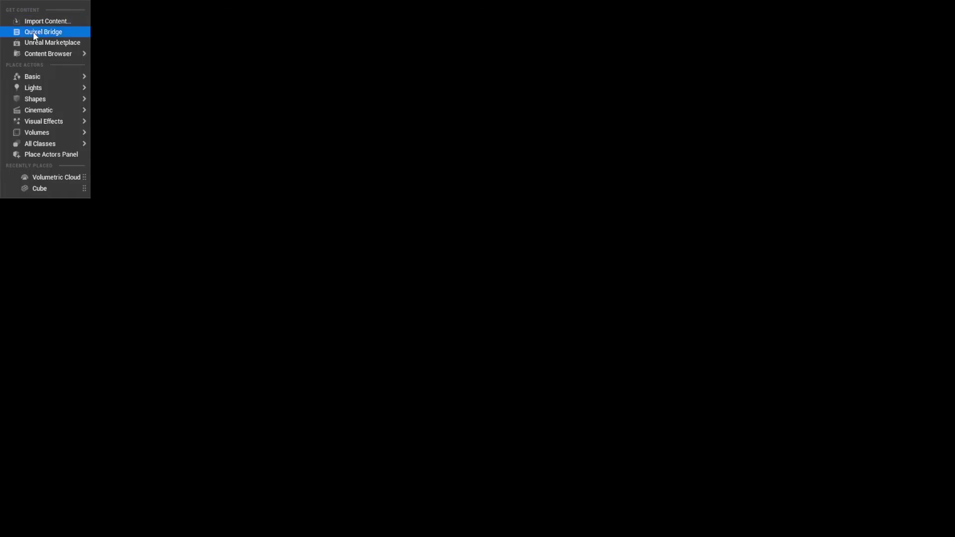
pyautogui.click(305, 26)
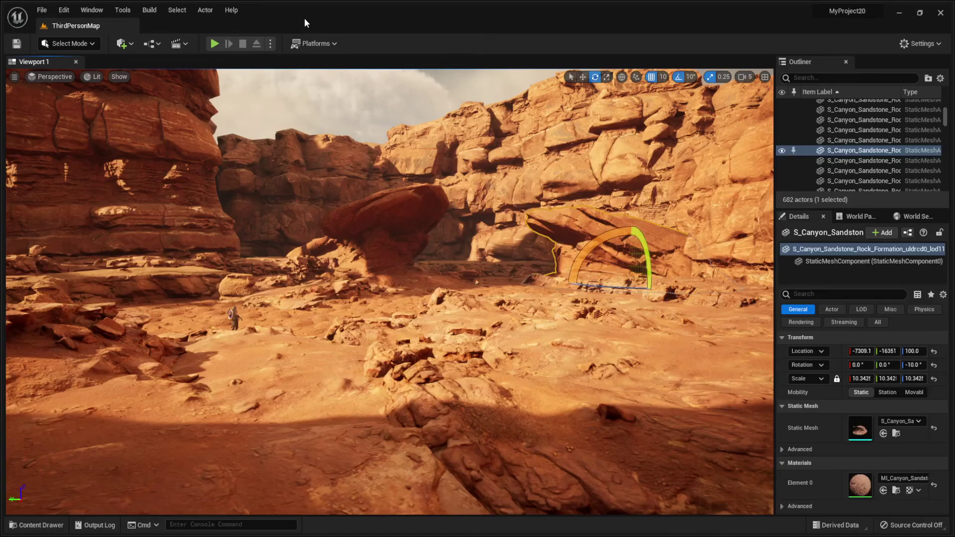